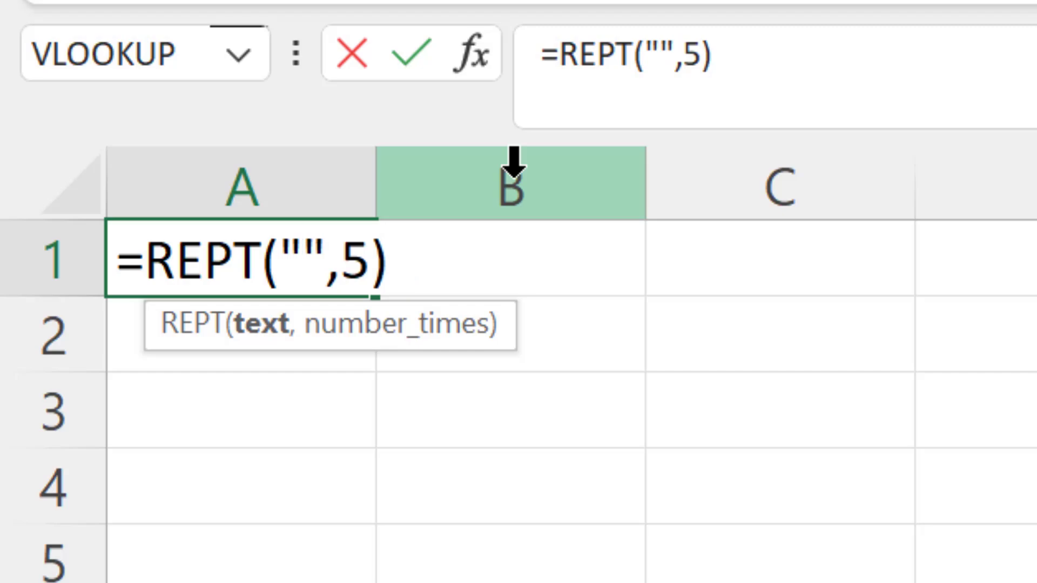
# Complete the REPT formula in A1 so that it repeats the "@" character 5 times.
pyautogui.write('@')
pyautogui.press('Return')
pyautogui.click(495, 277)
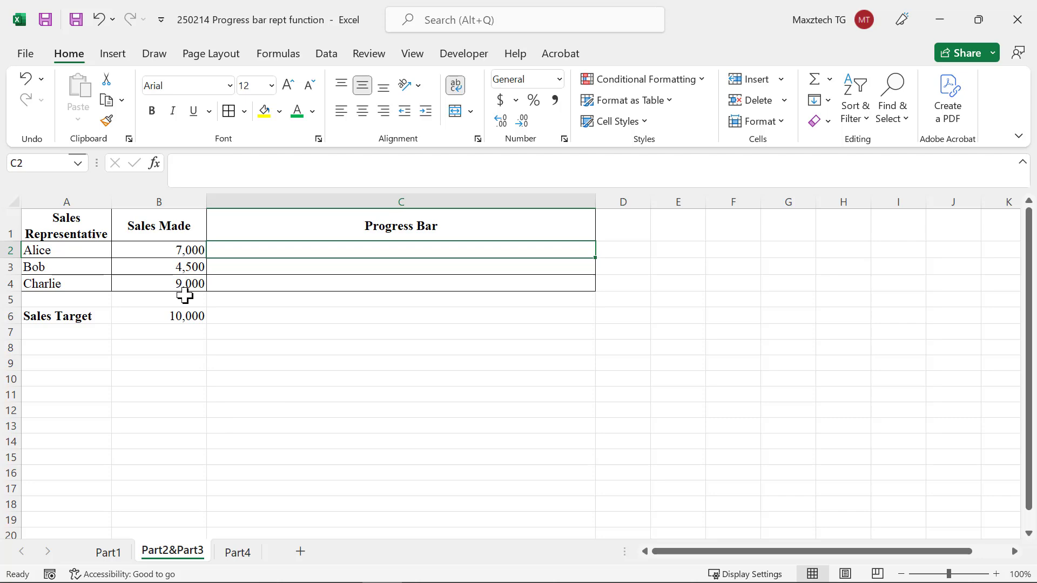
# Enter =REPT("|",B2/10000*50) in C2, using the first sales figure and the 10,000 sales target.
pyautogui.click(164, 316)
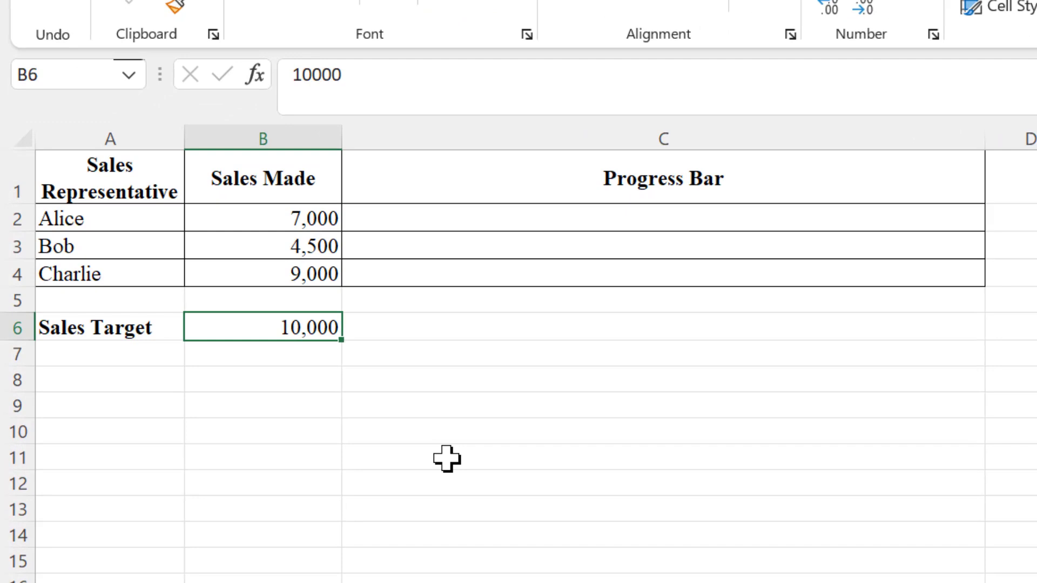
pyautogui.click(513, 211)
pyautogui.write('=')
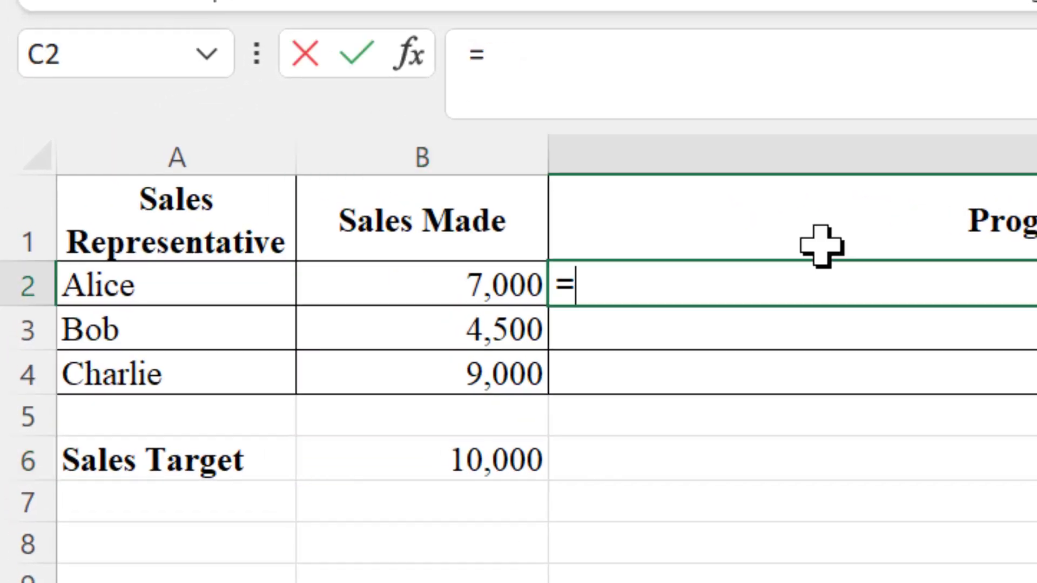
pyautogui.write('rept("|",')
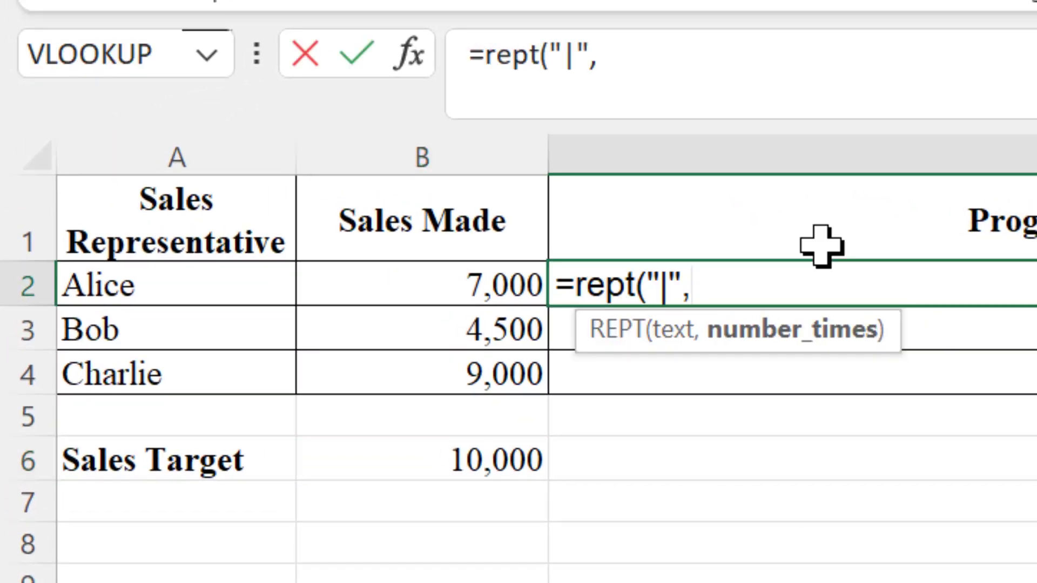
pyautogui.click(497, 285)
pyautogui.write('/10000,')
pyautogui.press('BackSpace')
pyautogui.write('*')
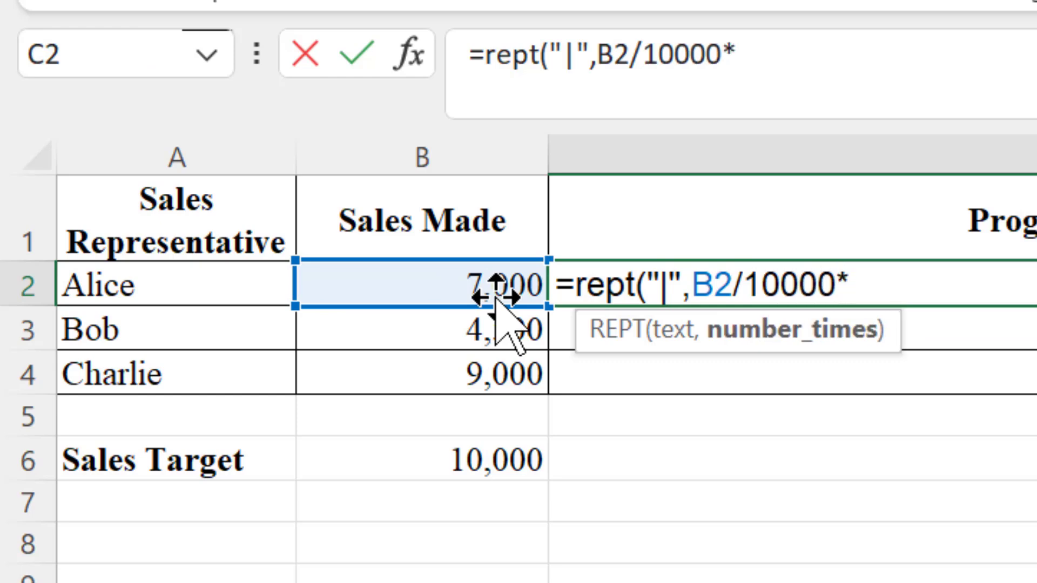
pyautogui.write('50)')
pyautogui.press('Return')
# Fill the progress bar formula from C2 down to C4.
pyautogui.click(718, 288)
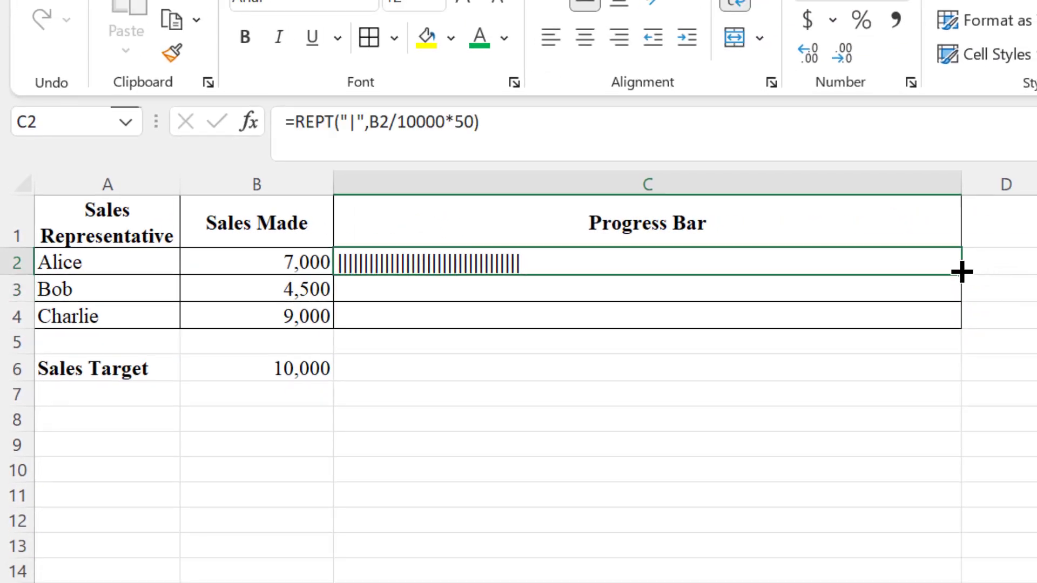
pyautogui.moveTo(962, 272); pyautogui.dragTo(957, 320)
pyautogui.click(780, 472)
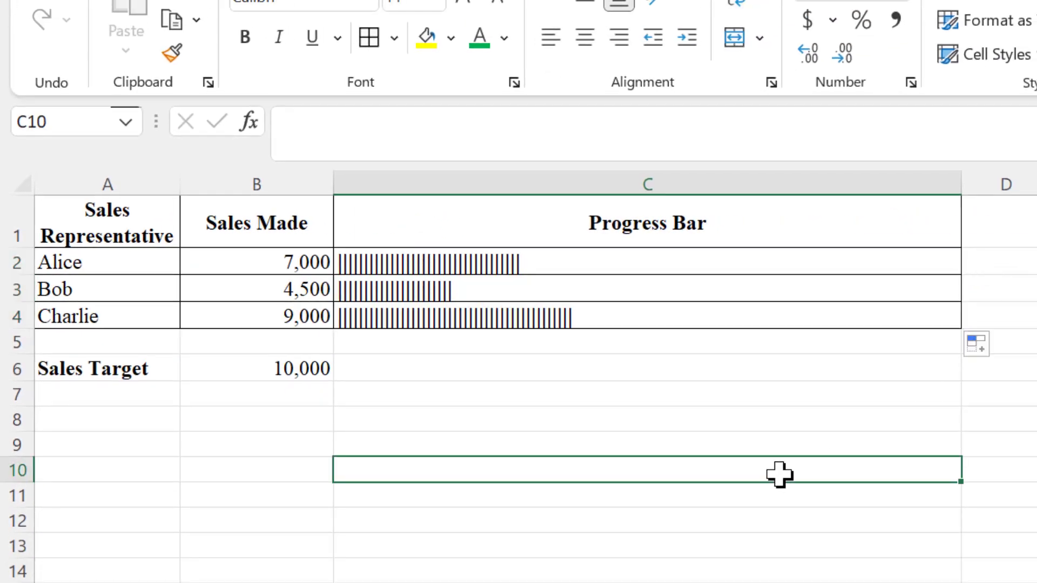
# Examine the B2/10000 ratio and the 50 multiplier within the C2 formula.
pyautogui.doubleClick(445, 265)
pyautogui.moveTo(526, 265); pyautogui.dragTo(498, 279)
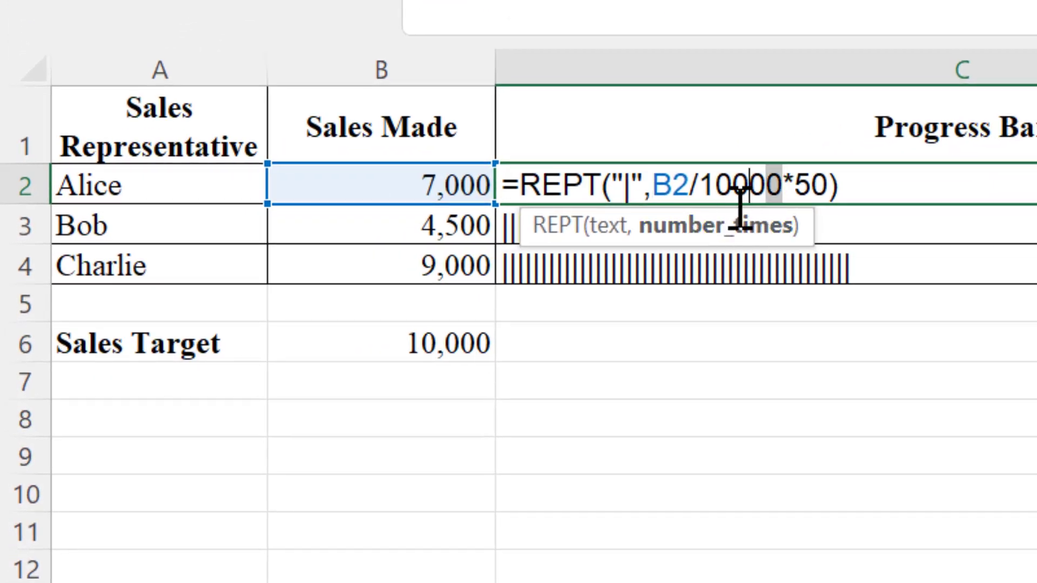
pyautogui.moveTo(741, 205); pyautogui.dragTo(653, 226)
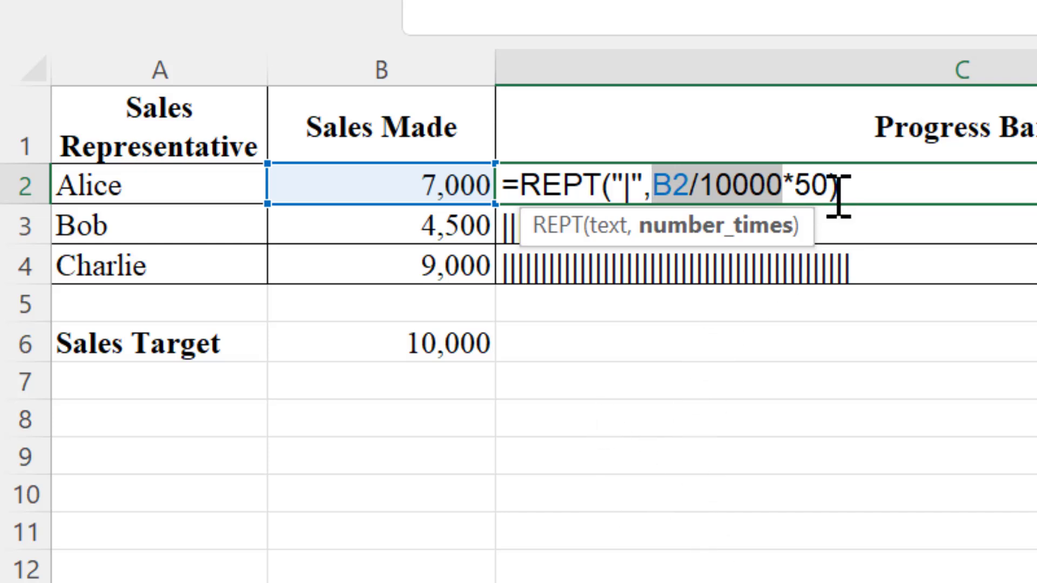
pyautogui.moveTo(836, 187); pyautogui.dragTo(789, 186)
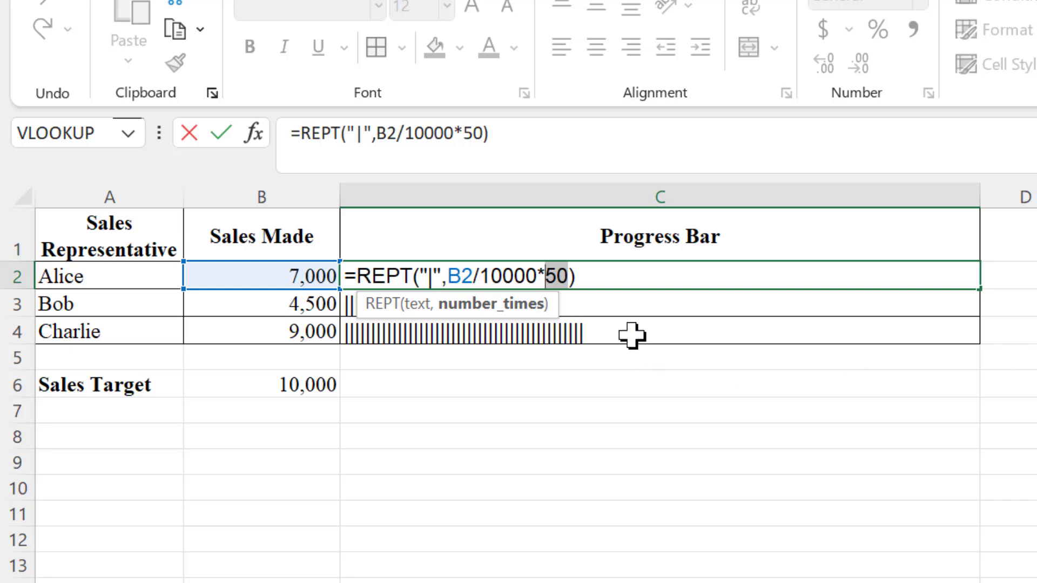
# Remove the *50 multiplier from the C2 formula, leaving =REPT("|",B2/10000).
pyautogui.click(639, 265)
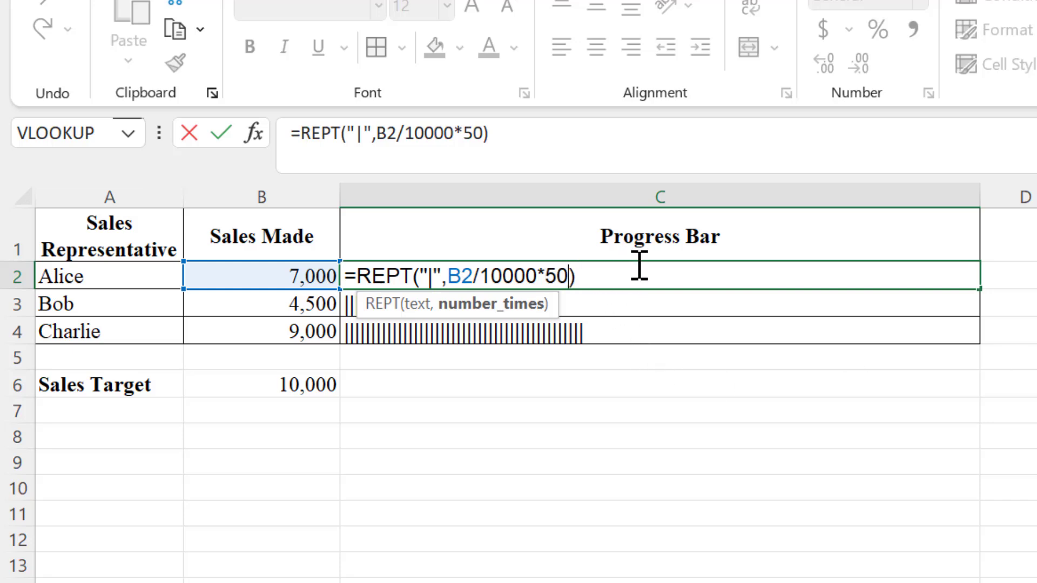
pyautogui.press('BackSpace')
pyautogui.press('BackSpace')
pyautogui.press('BackSpace')
pyautogui.press('Return')
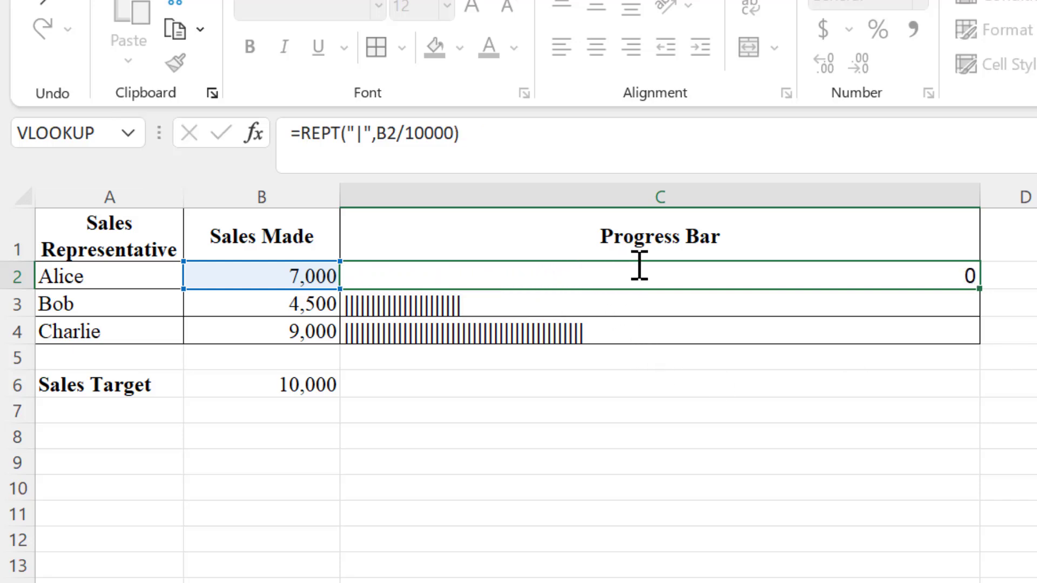
pyautogui.click(347, 276)
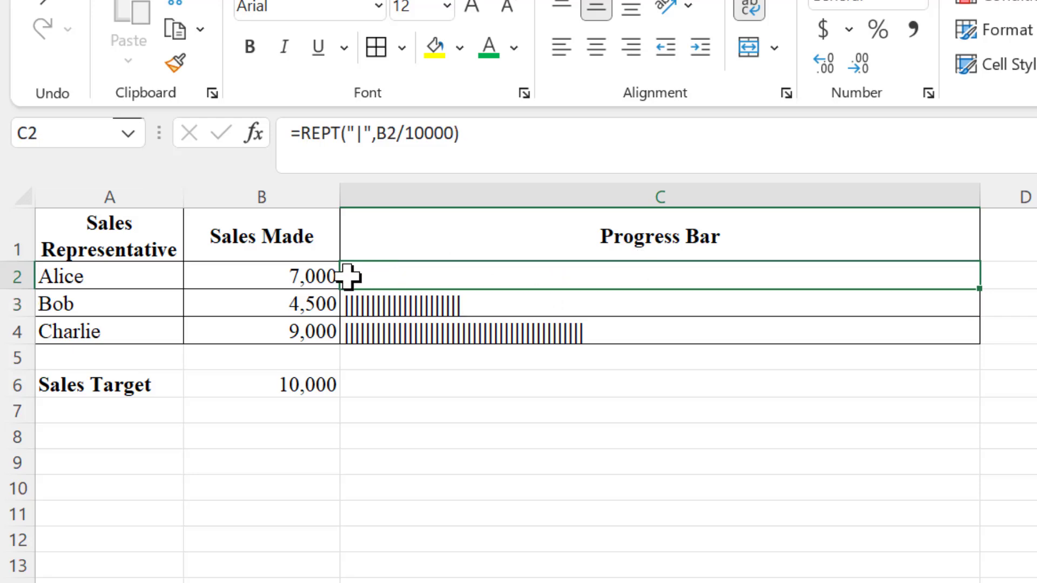
# Add *50 back after B2/10000 in the C2 formula.
pyautogui.doubleClick(348, 276)
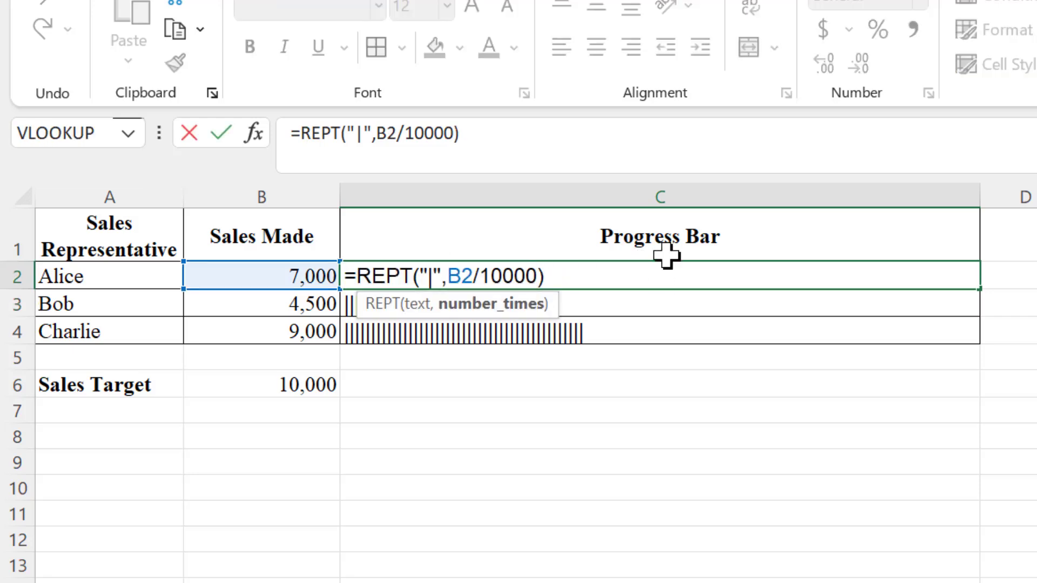
pyautogui.write('*50')
pyautogui.press('Return')
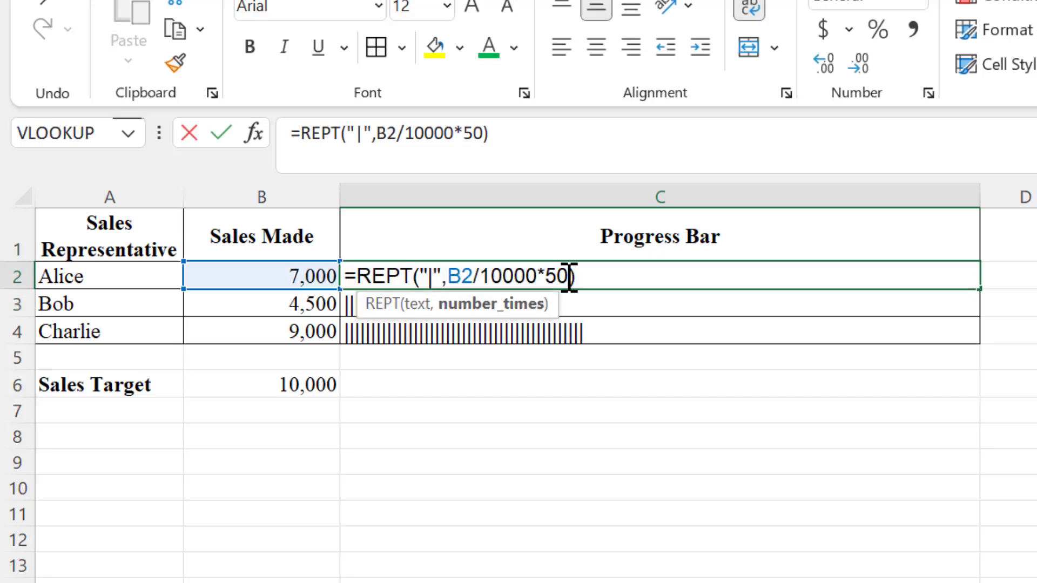
# Set the multiplier in the C2 formula to 30 and fill the formula down to C4.
pyautogui.press('BackSpace')
pyautogui.press('BackSpace')
pyautogui.write('30')
pyautogui.press('Return')
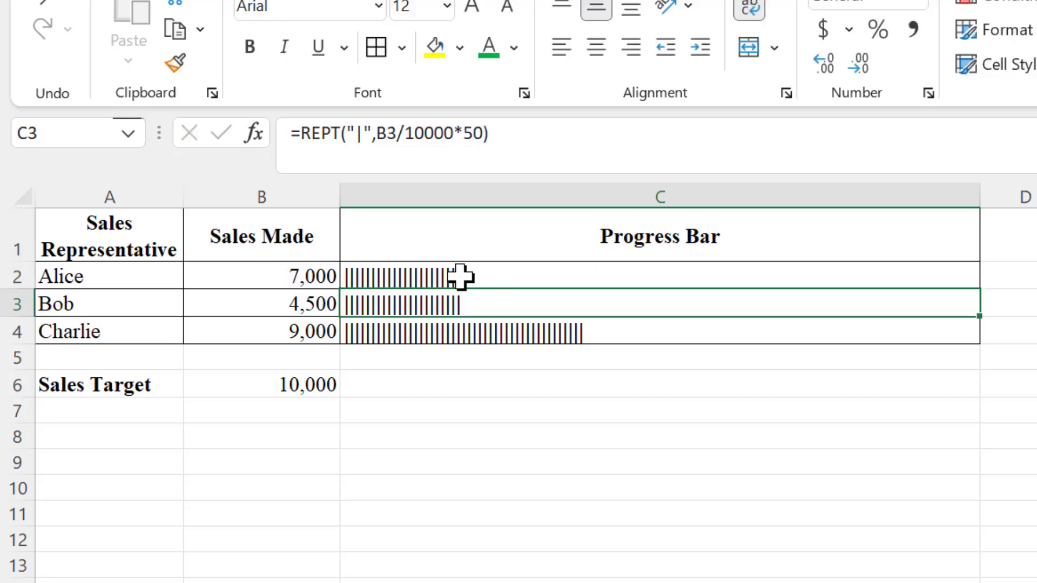
pyautogui.click(454, 275)
pyautogui.doubleClick(979, 289)
pyautogui.click(506, 276)
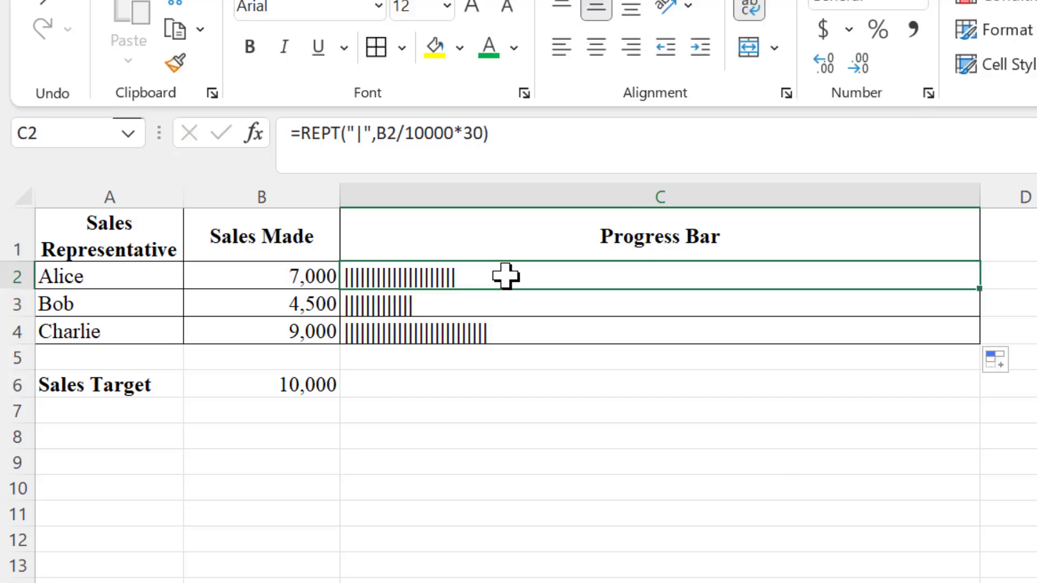
# Set the multiplier in the C2 formula to 100 and fill the formula down to C4.
pyautogui.doubleClick(620, 277)
pyautogui.press('BackSpace')
pyautogui.write('10')
pyautogui.press('Return')
pyautogui.click(619, 277)
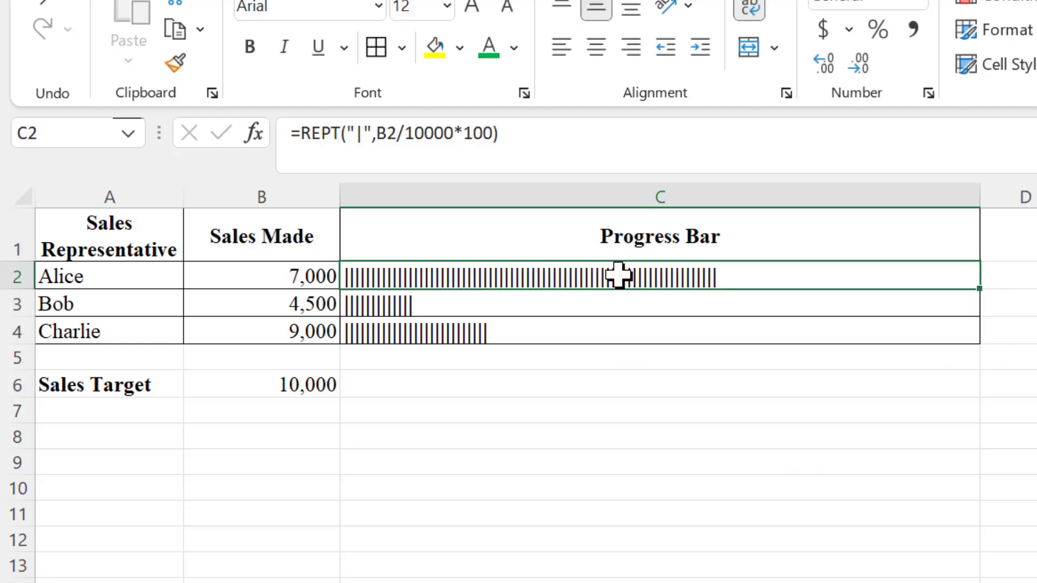
pyautogui.moveTo(981, 288); pyautogui.dragTo(979, 334)
pyautogui.click(822, 463)
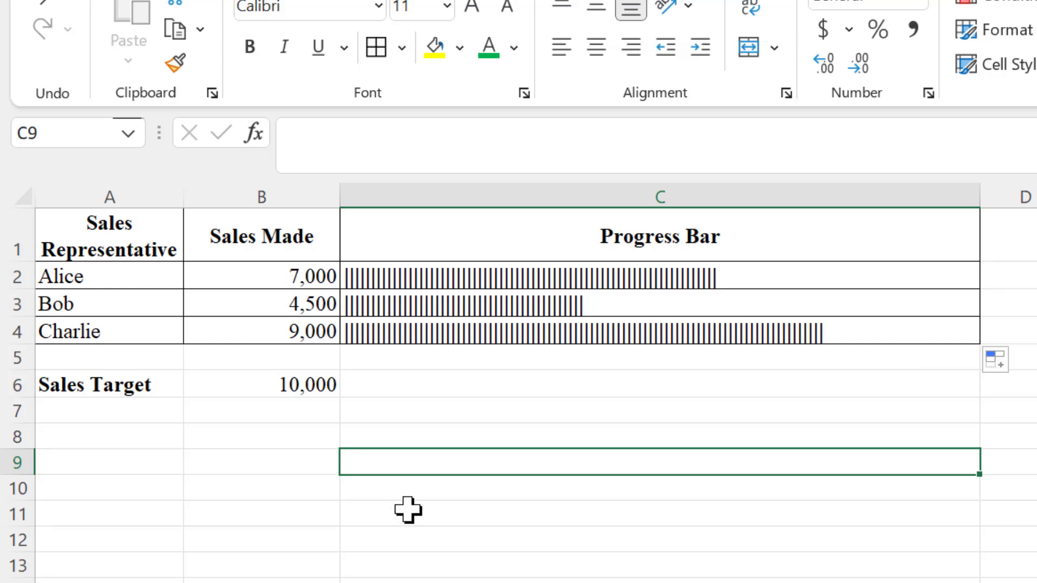
# Change the font of the progress bar cells C2:C4 to Stencil.
pyautogui.click(137, 275)
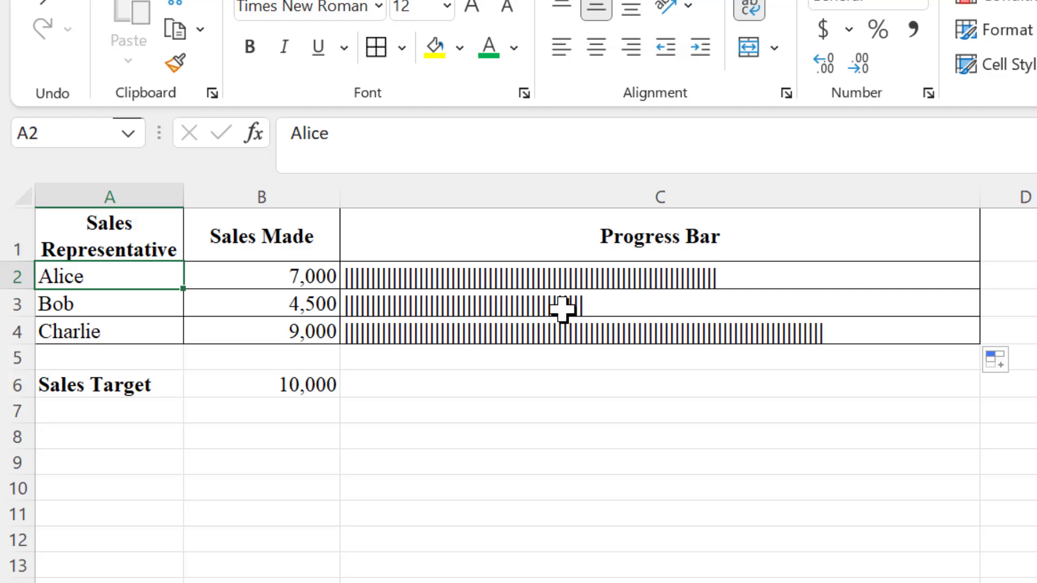
pyautogui.moveTo(566, 274); pyautogui.dragTo(570, 330)
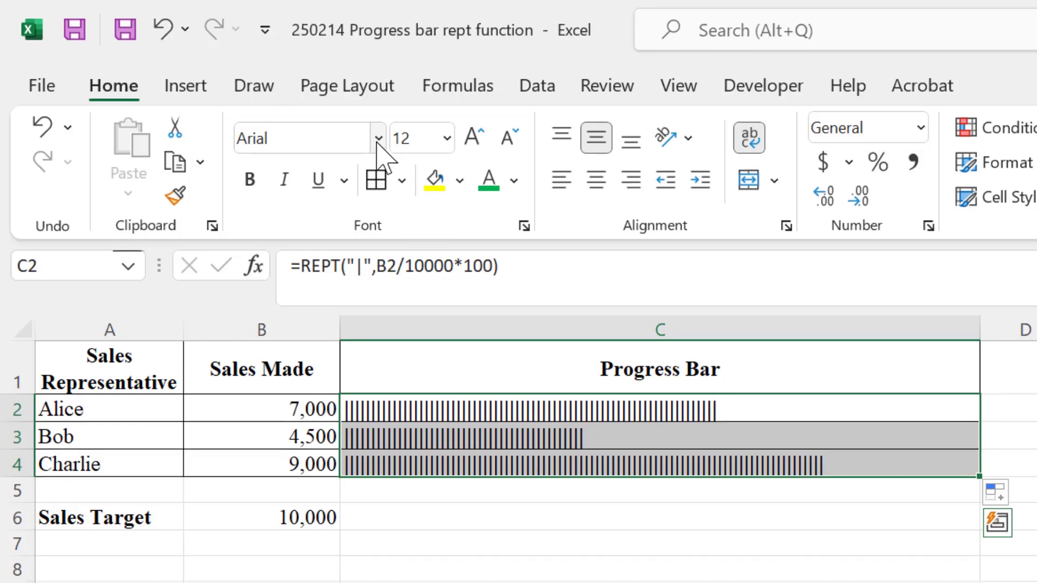
pyautogui.click(379, 52)
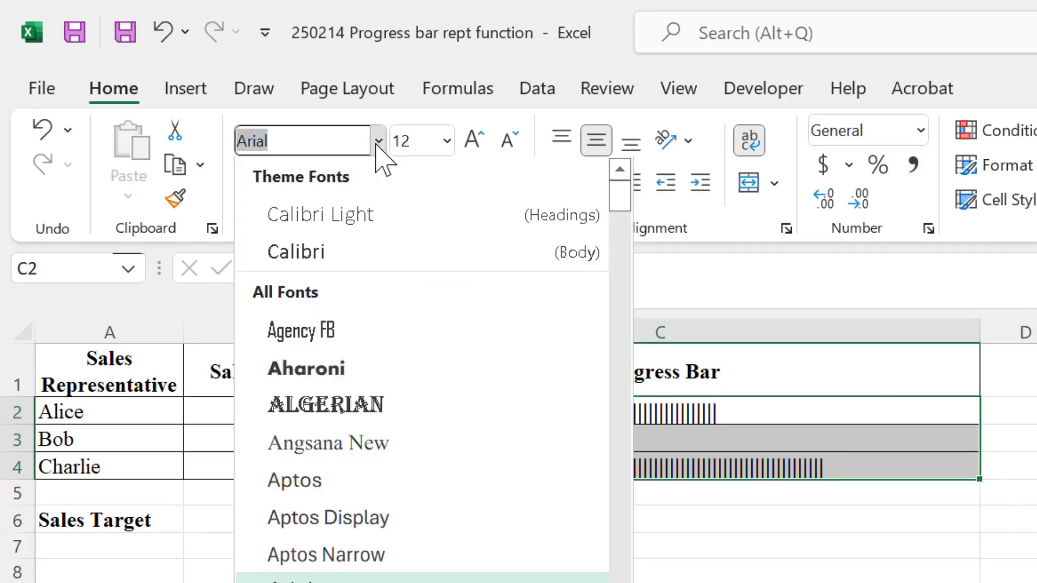
pyautogui.moveTo(621, 199); pyautogui.dragTo(623, 582)
pyautogui.scroll(-15, 421, 378)
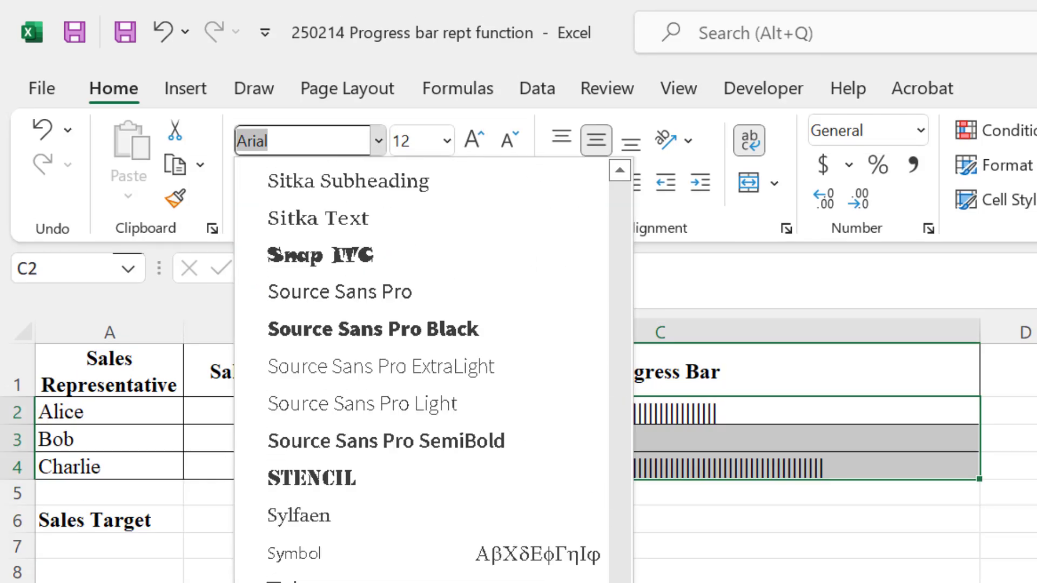
pyautogui.click(313, 477)
pyautogui.click(660, 572)
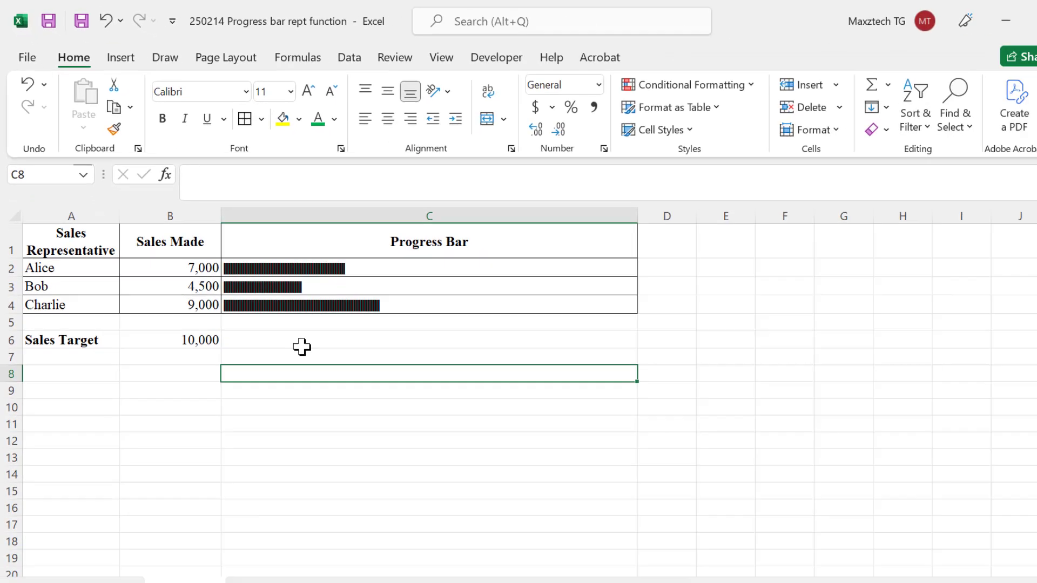
# Create a formula-based conditional formatting rule for C2:C4 with the condition =B2>5000.
pyautogui.scroll(4, 466, 529)
pyautogui.scroll(1, 378, 386)
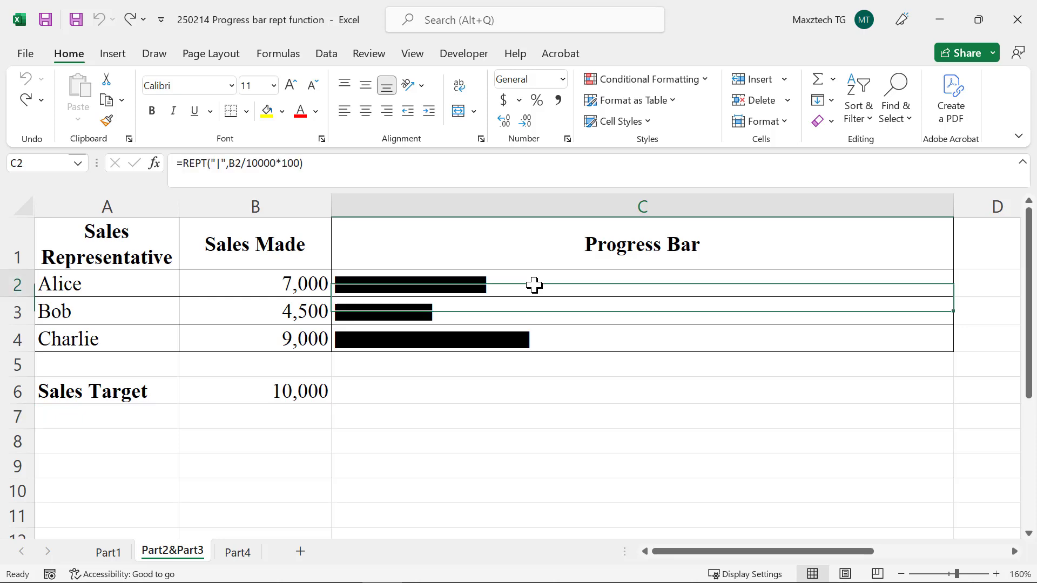
pyautogui.moveTo(535, 283); pyautogui.dragTo(551, 338)
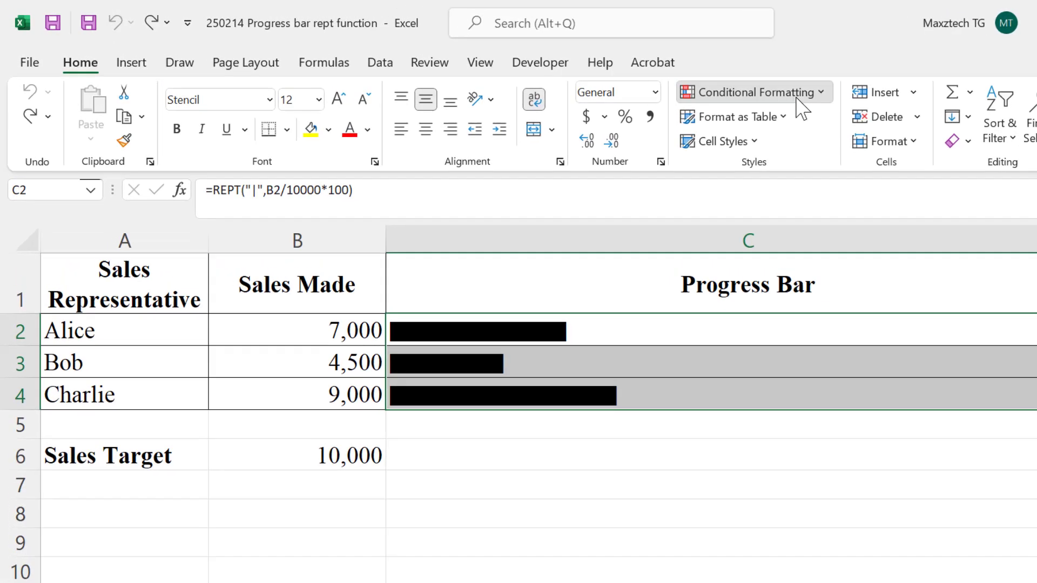
pyautogui.click(670, 80)
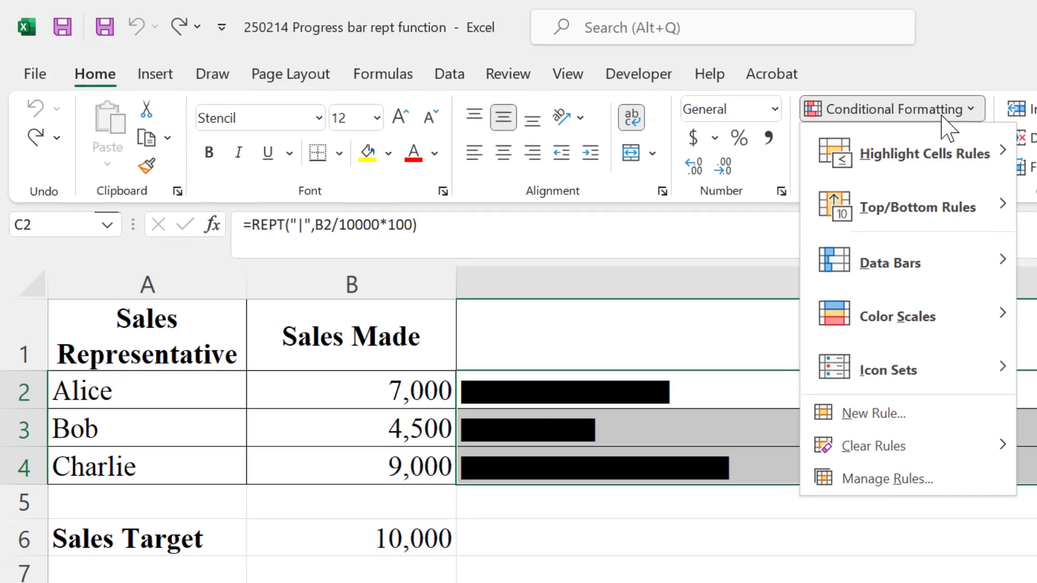
pyautogui.click(896, 413)
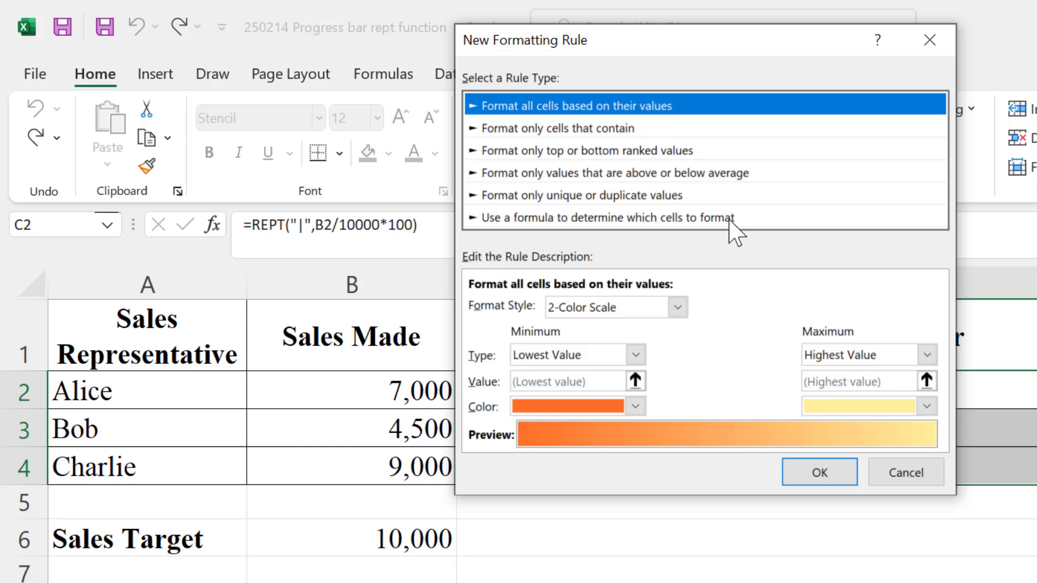
pyautogui.click(729, 217)
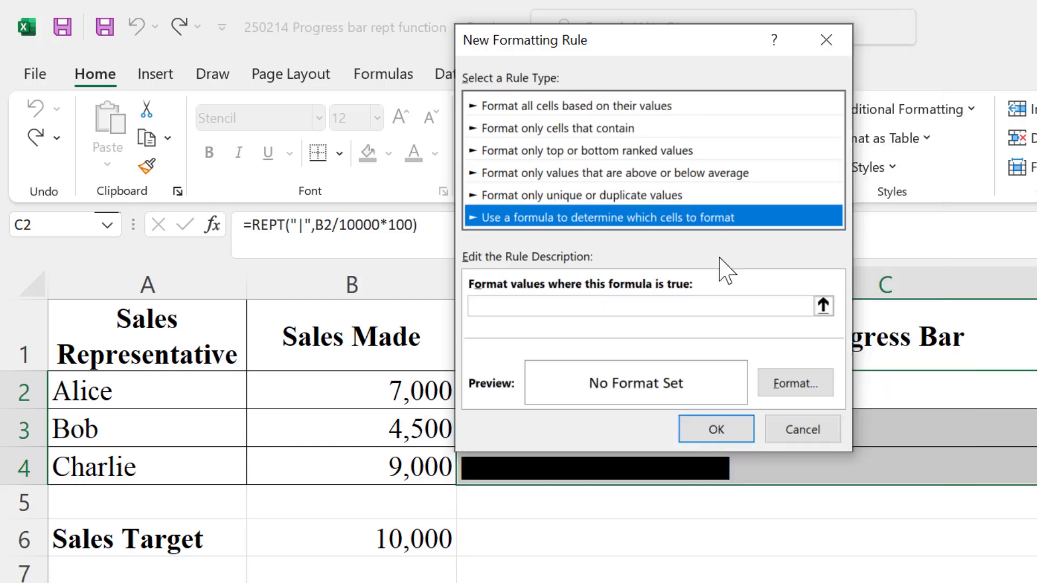
pyautogui.click(712, 311)
pyautogui.write('=')
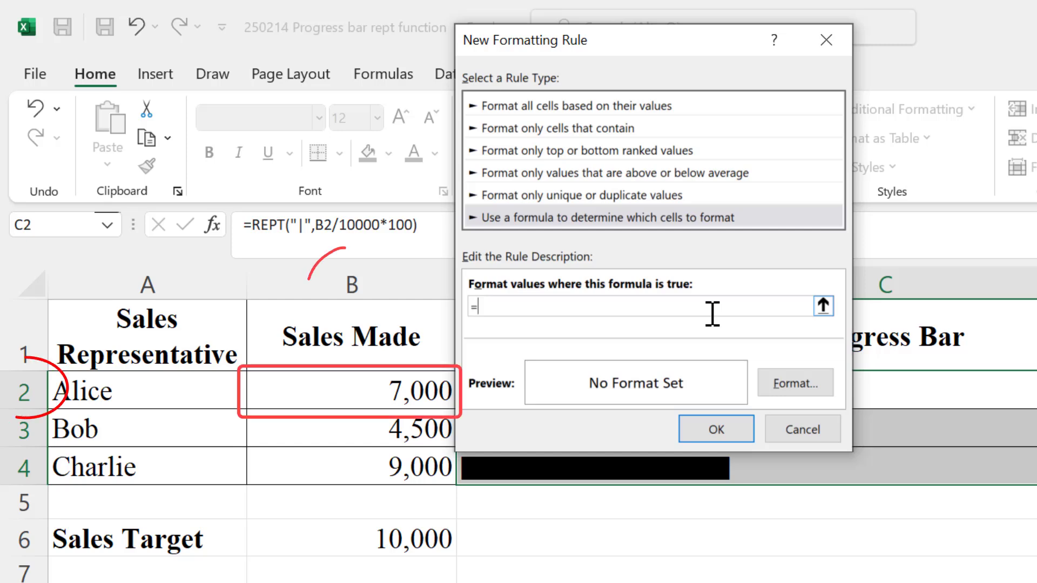
pyautogui.write('B2>5000')
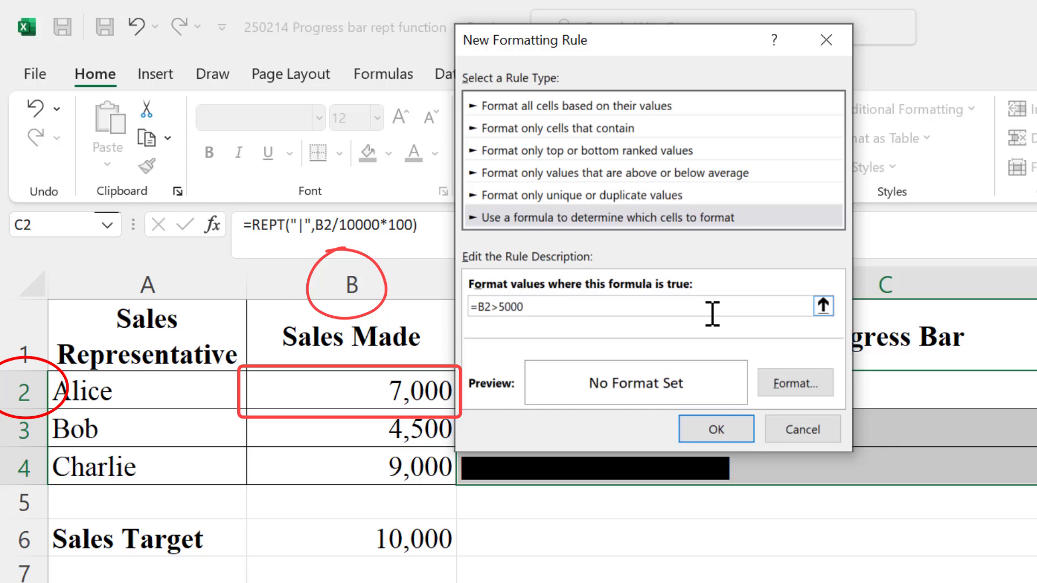
# Set the rule's font color to standard green and apply the conditional formatting to the progress bars.
pyautogui.click(795, 386)
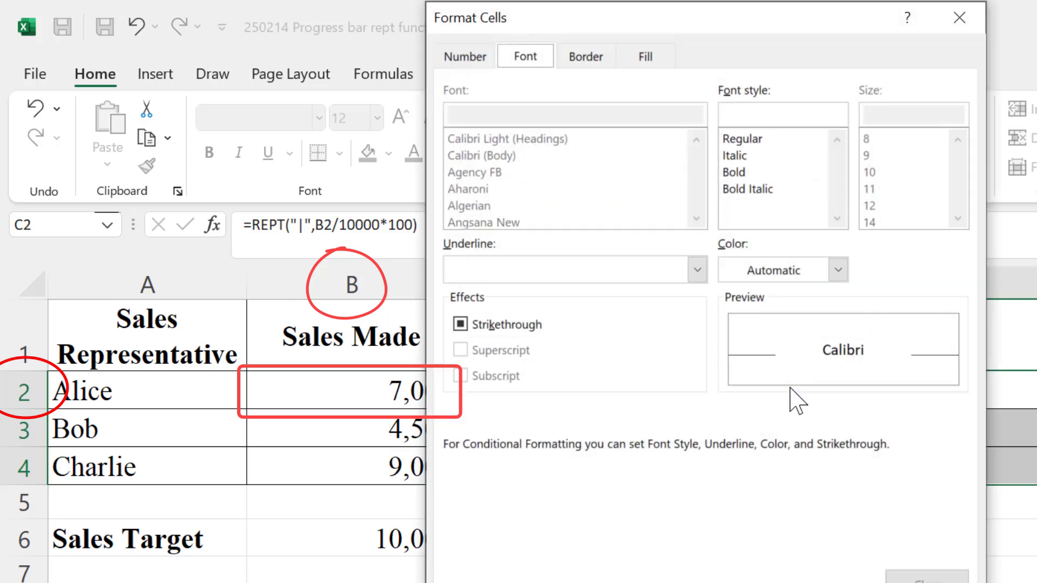
pyautogui.click(838, 272)
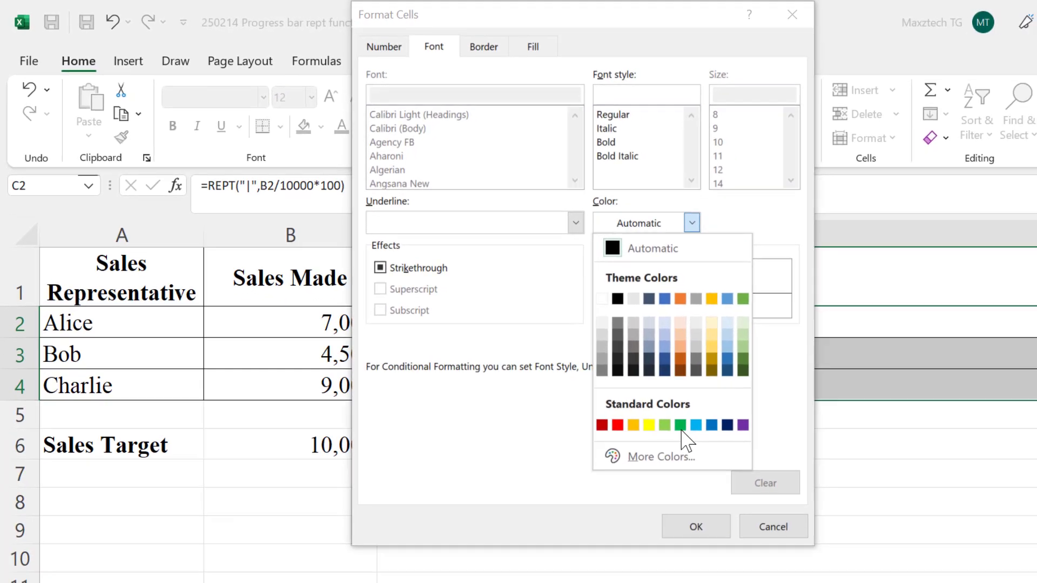
pyautogui.click(681, 427)
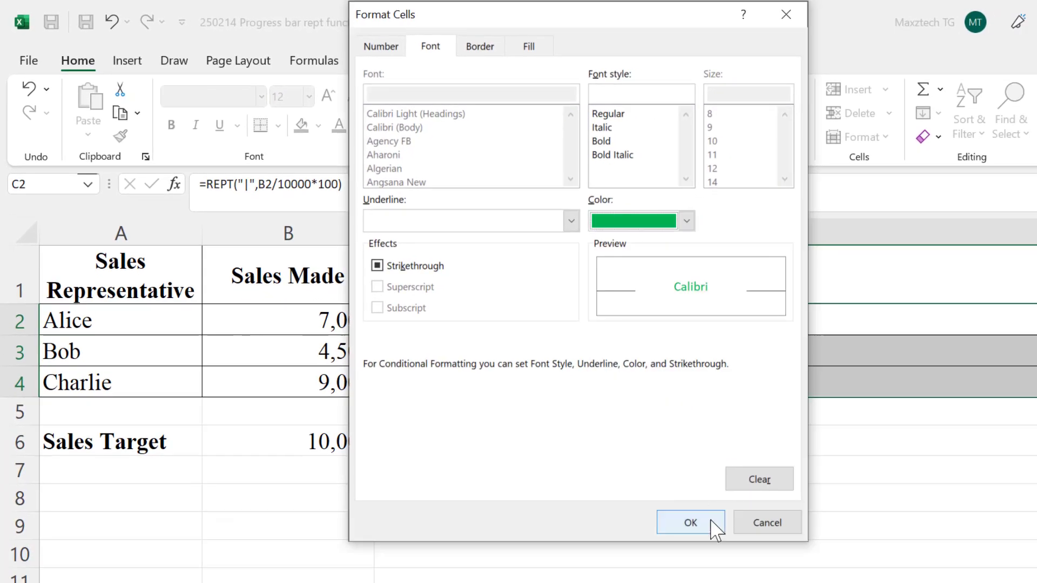
pyautogui.click(709, 525)
pyautogui.click(587, 353)
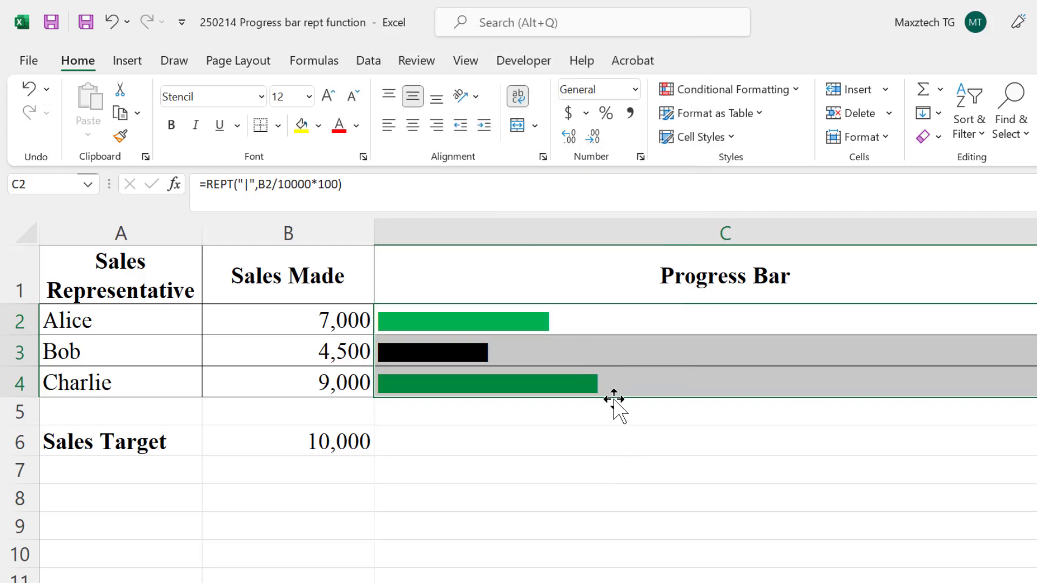
pyautogui.click(602, 441)
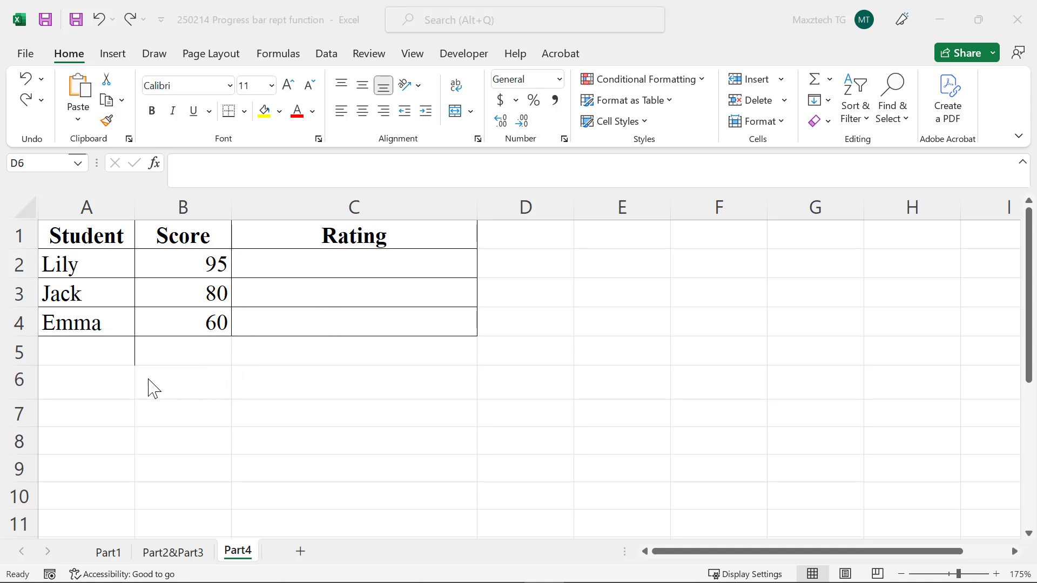
# Insert the solid five-pointed star symbol from the Wingdings font into cell A6 of the Part4 sheet.
pyautogui.click(118, 370)
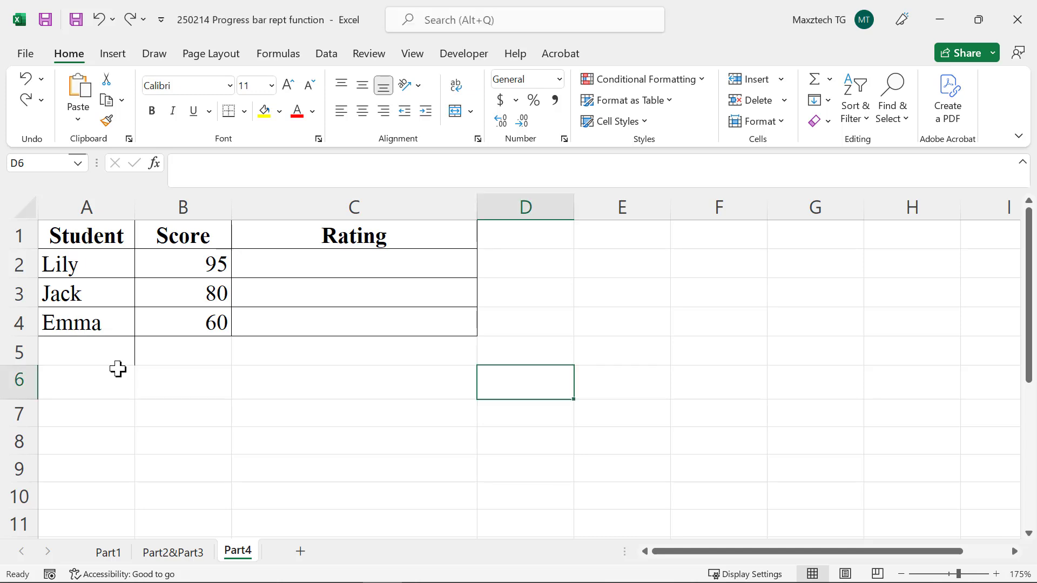
pyautogui.click(118, 369)
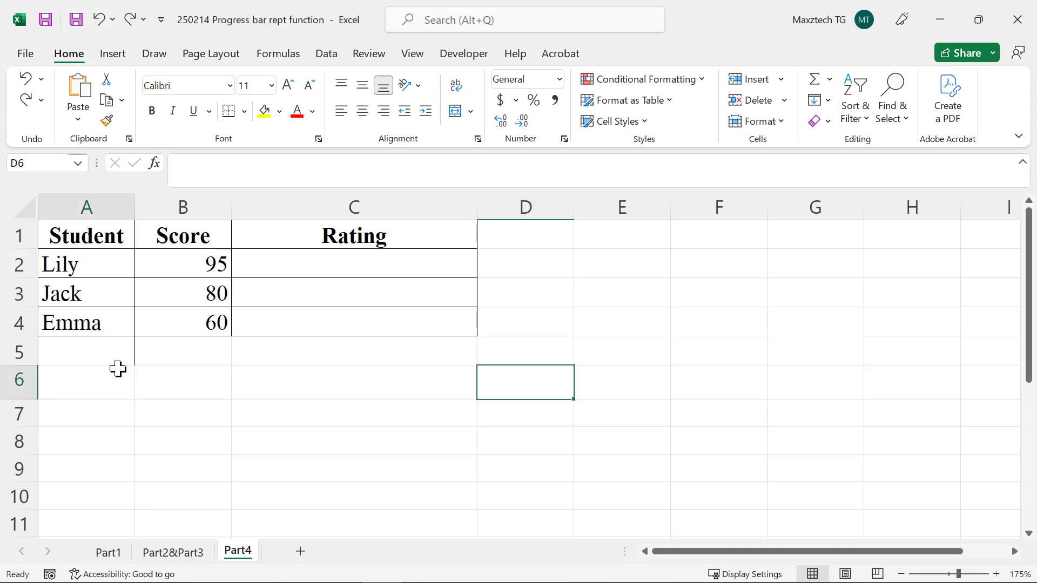
pyautogui.click(114, 54)
pyautogui.click(963, 110)
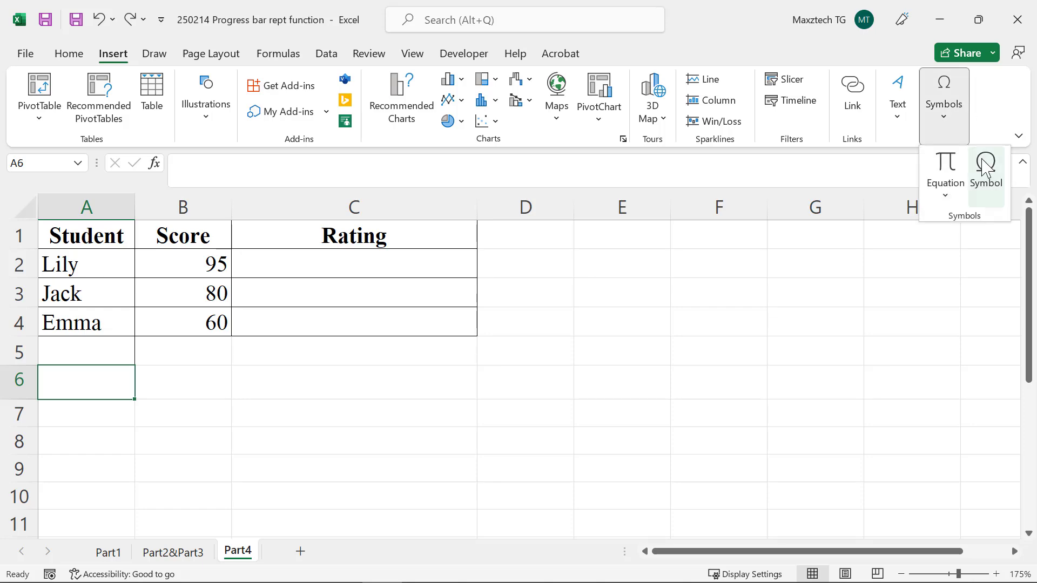
pyautogui.click(987, 167)
pyautogui.click(415, 70)
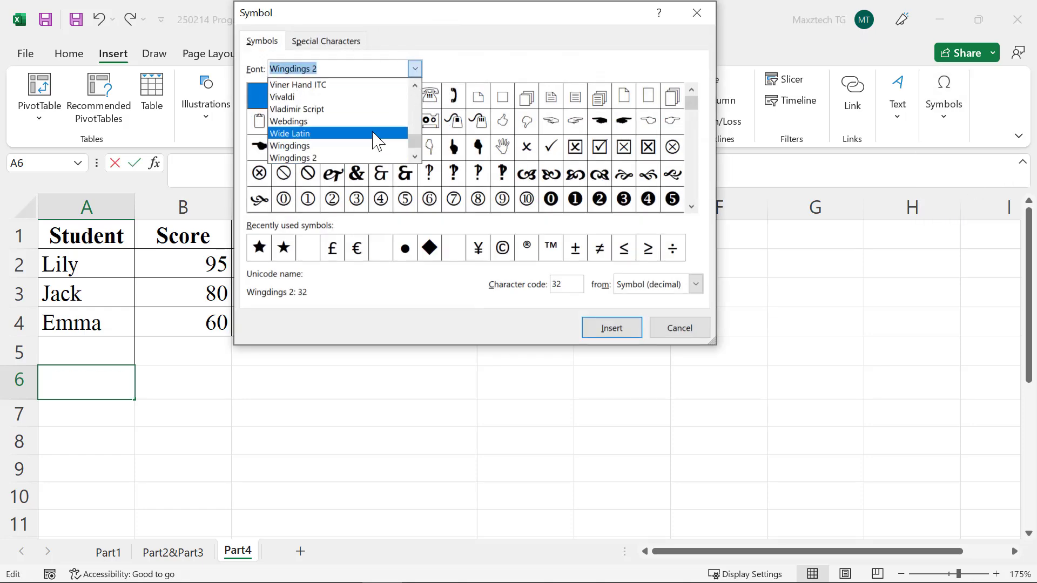
pyautogui.click(351, 146)
pyautogui.scroll(-5, 688, 176)
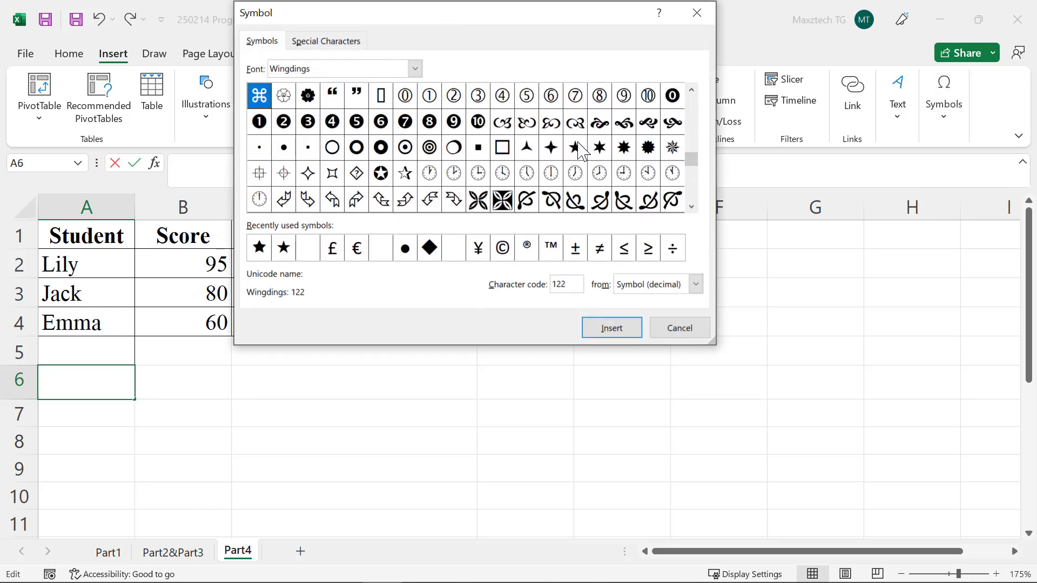
pyautogui.click(576, 147)
pyautogui.click(626, 329)
pyautogui.click(691, 328)
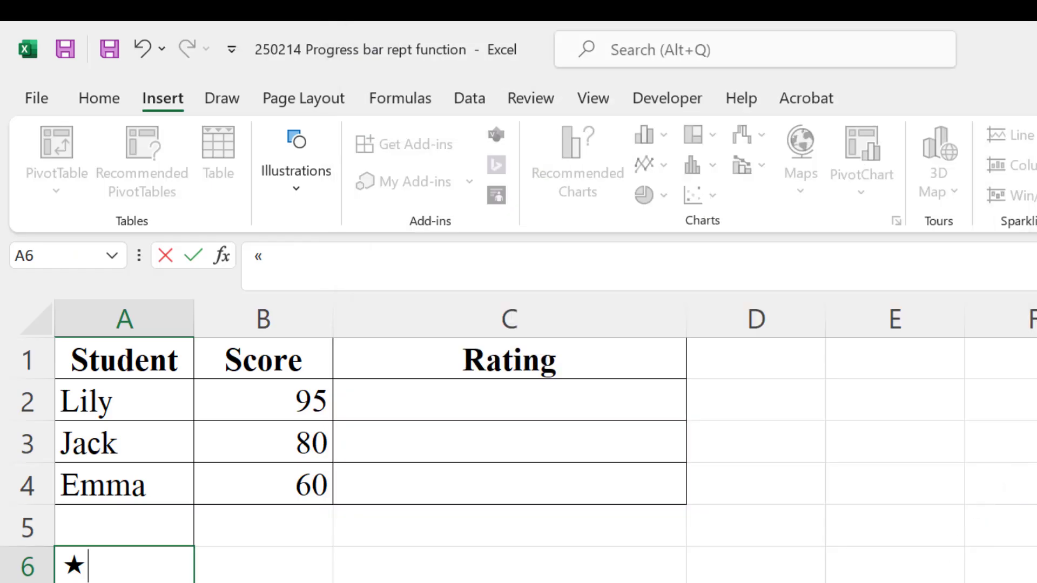
# Copy the star character from A6 and use it to enter the formula =REPT("«",B2/20) in C2.
pyautogui.moveTo(117, 562); pyautogui.dragTo(65, 564)
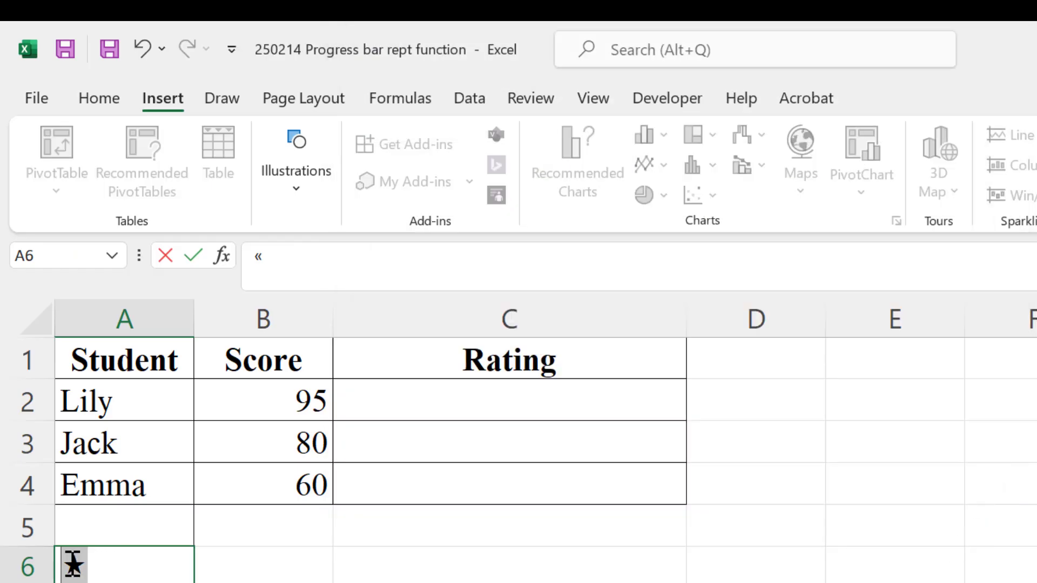
pyautogui.click(100, 99)
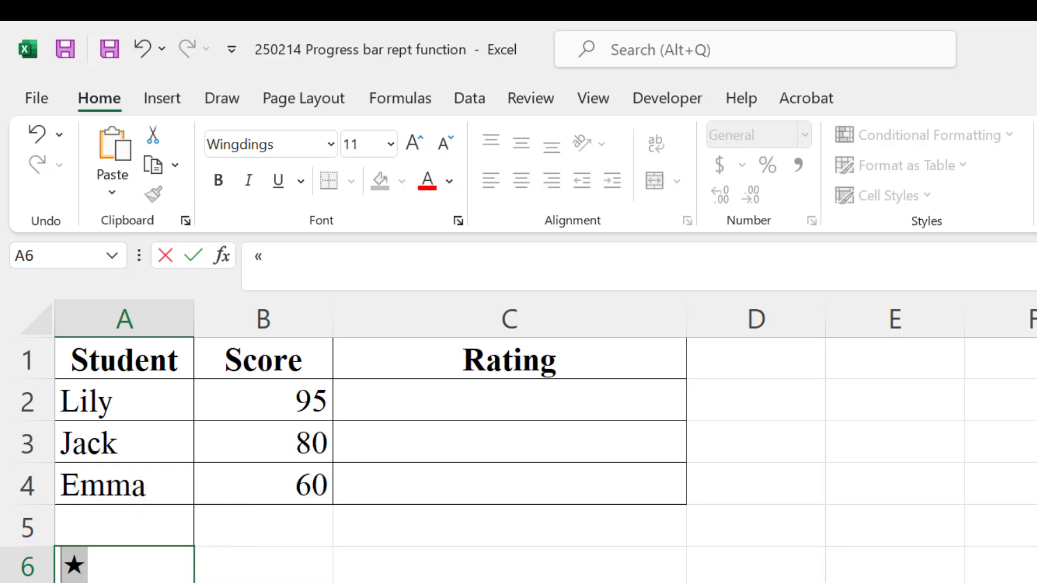
pyautogui.click(398, 393)
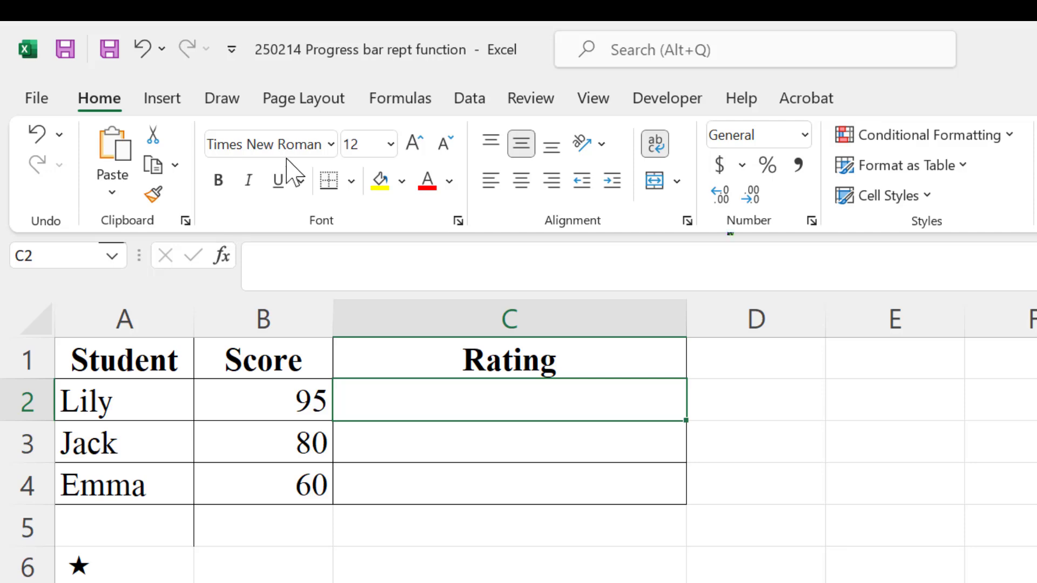
pyautogui.write('=rep')
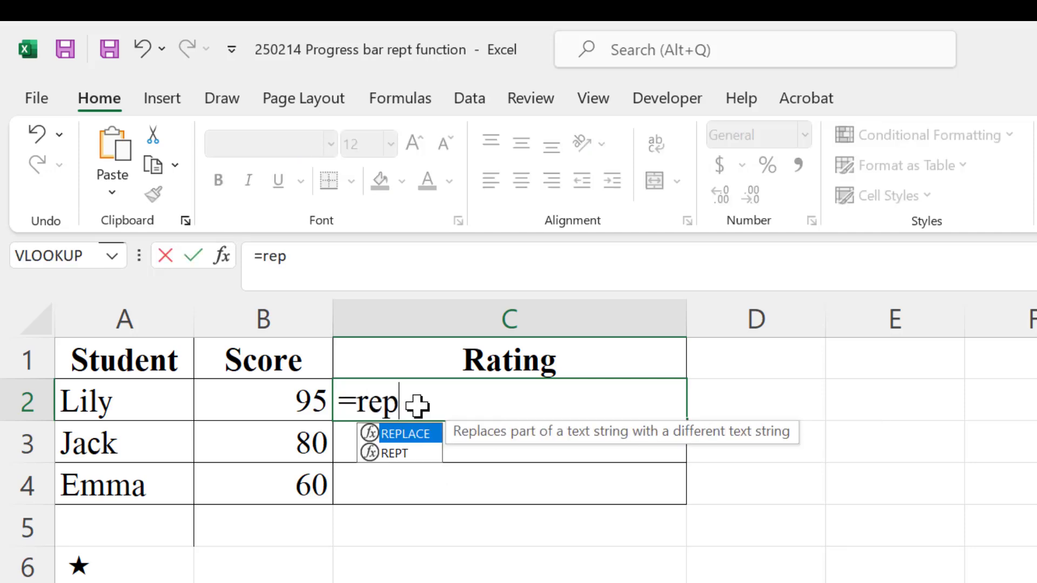
pyautogui.write('t(')
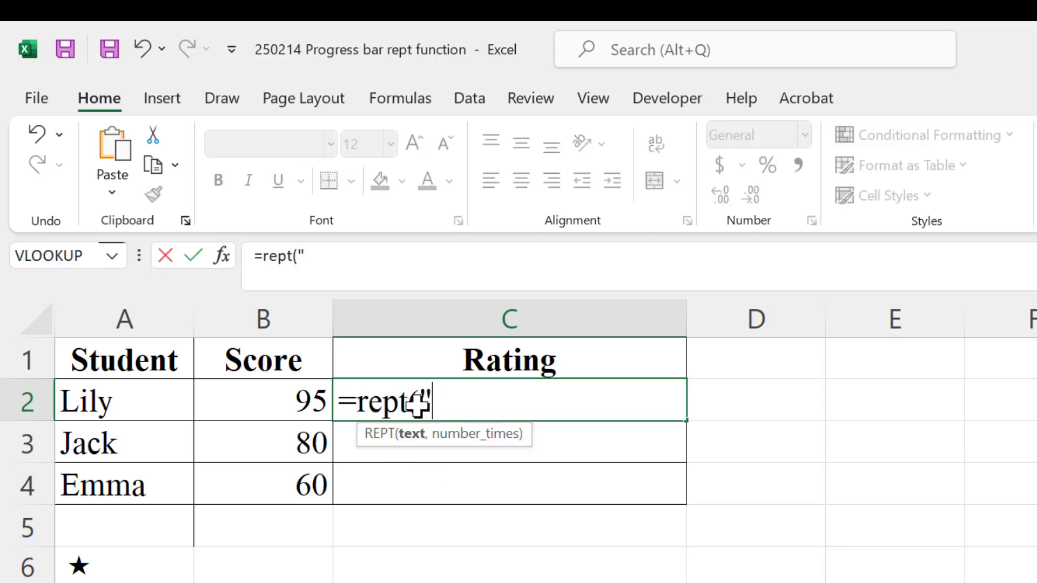
pyautogui.write('"')
pyautogui.rightClick(443, 412)
pyautogui.click(501, 526)
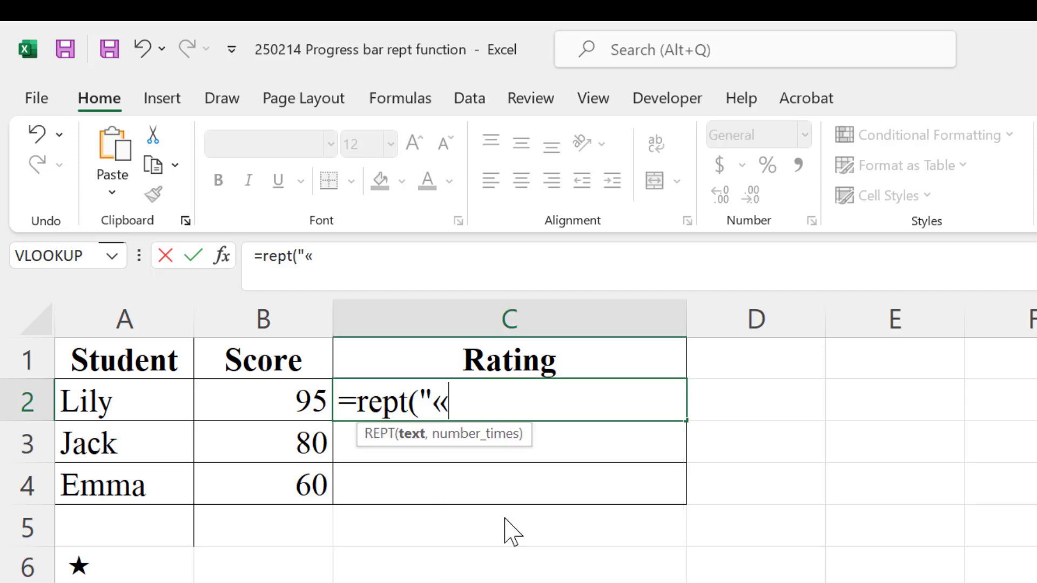
pyautogui.write('",')
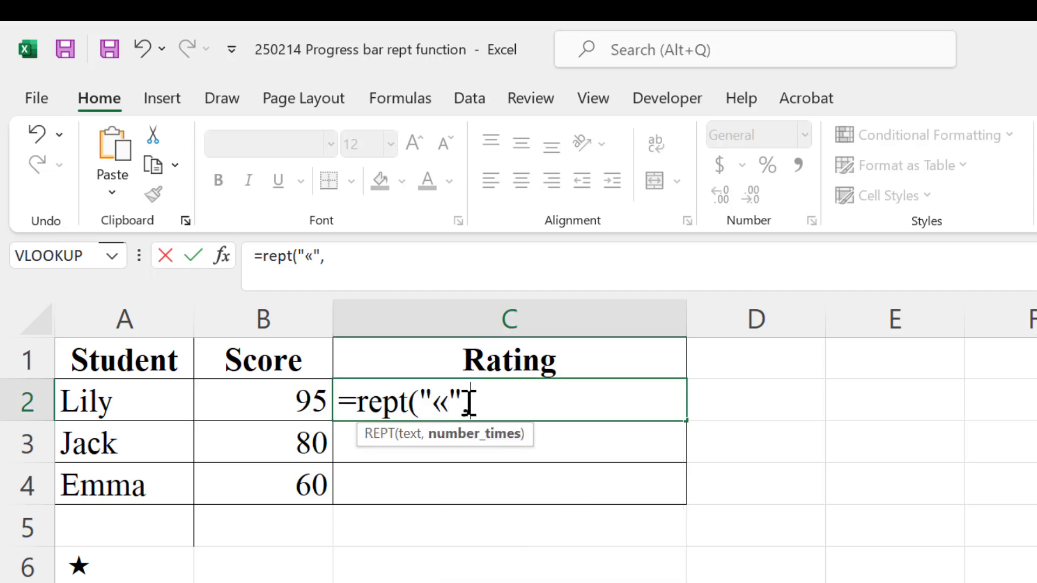
pyautogui.click(305, 399)
pyautogui.write('/20)')
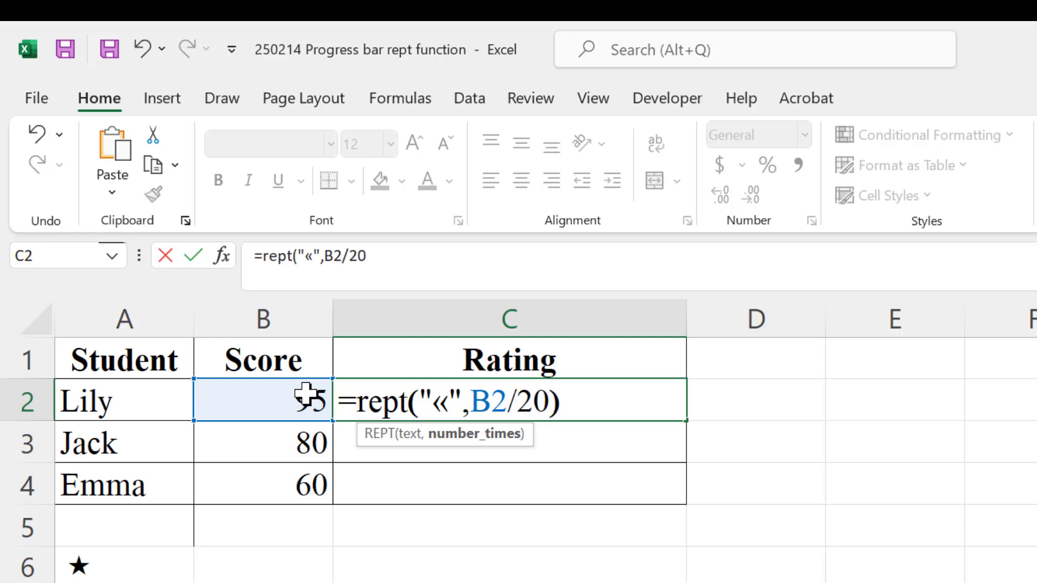
pyautogui.moveTo(549, 404); pyautogui.dragTo(527, 410)
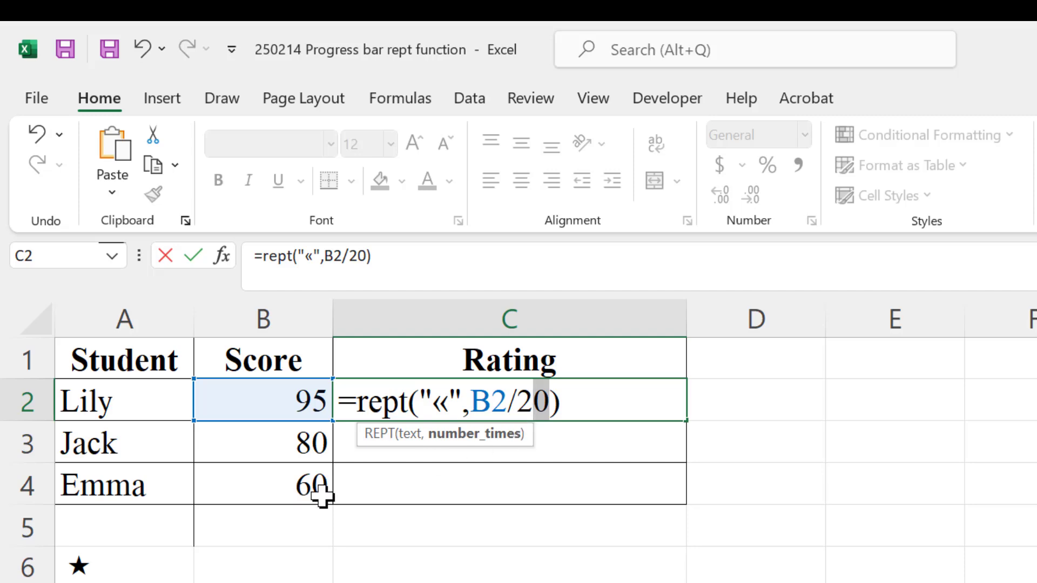
pyautogui.press('Return')
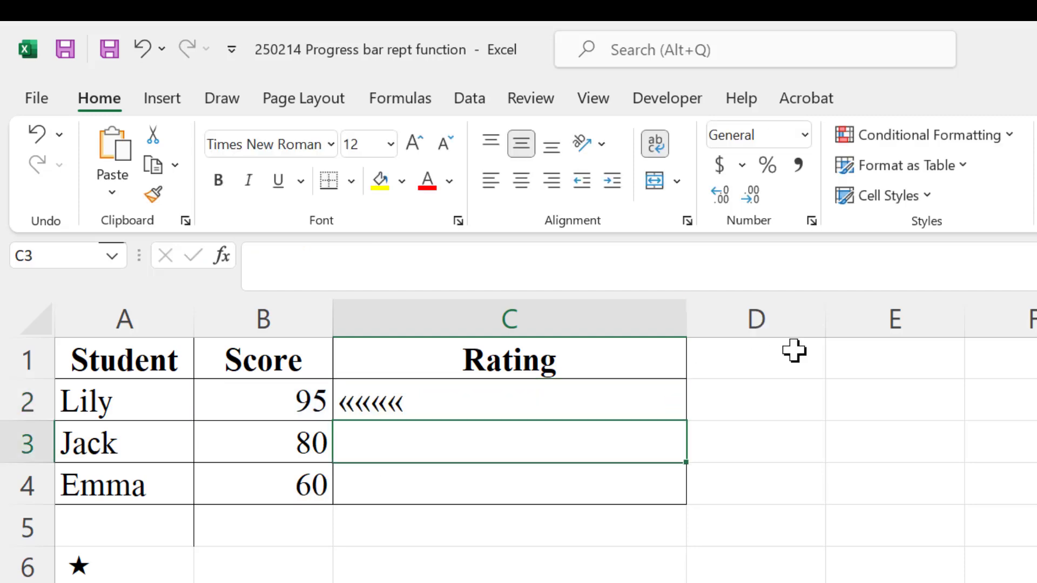
# Change the font of the rating cell C2 to Wingdings.
pyautogui.click(513, 405)
pyautogui.click(331, 144)
pyautogui.scroll(-6, 493, 494)
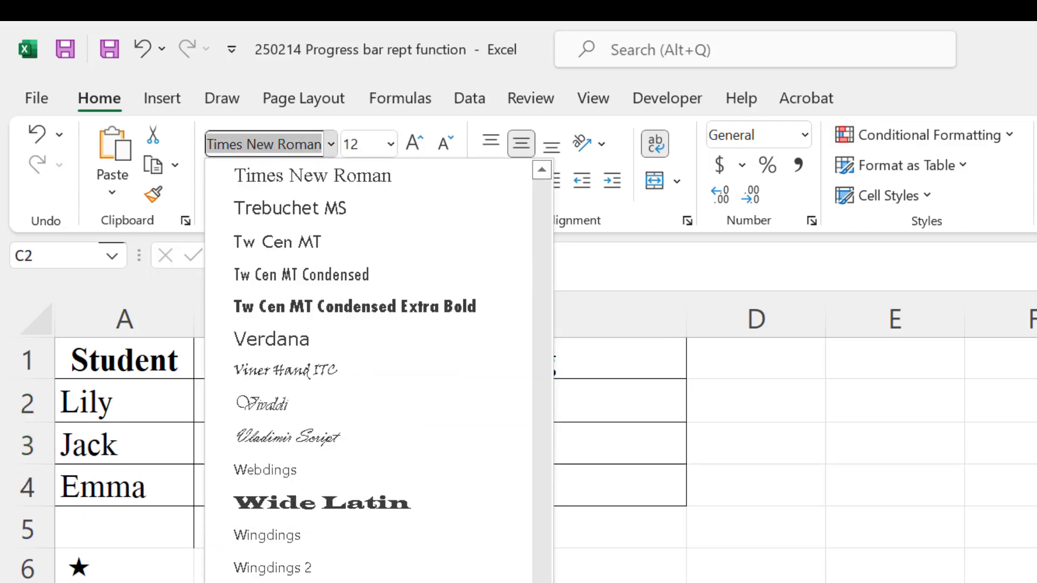
pyautogui.click(267, 535)
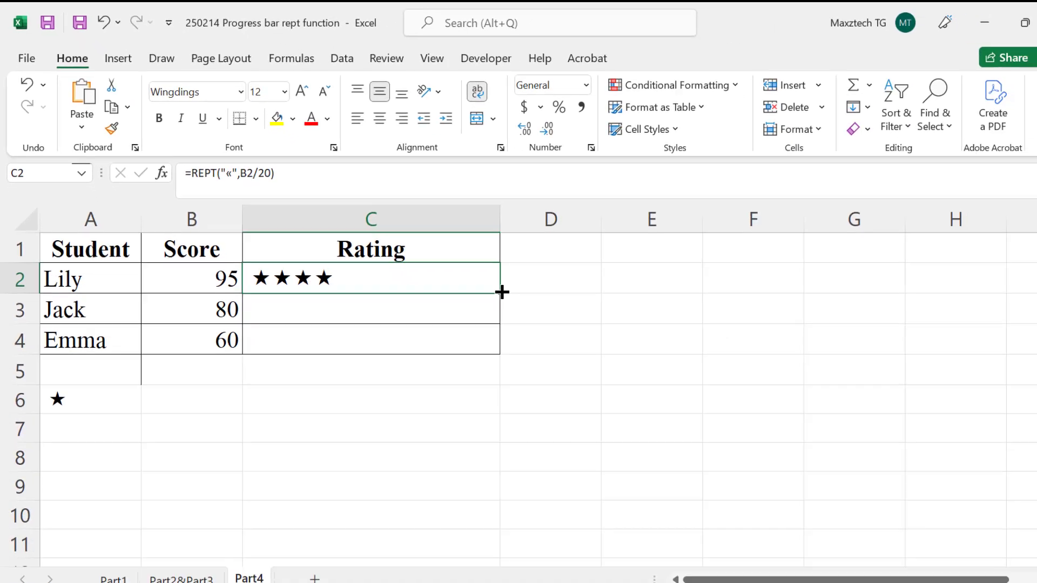
# Fill the star rating formula from C2 down to C4.
pyautogui.moveTo(689, 419); pyautogui.dragTo(686, 504)
pyautogui.moveTo(477, 337); pyautogui.dragTo(477, 337)
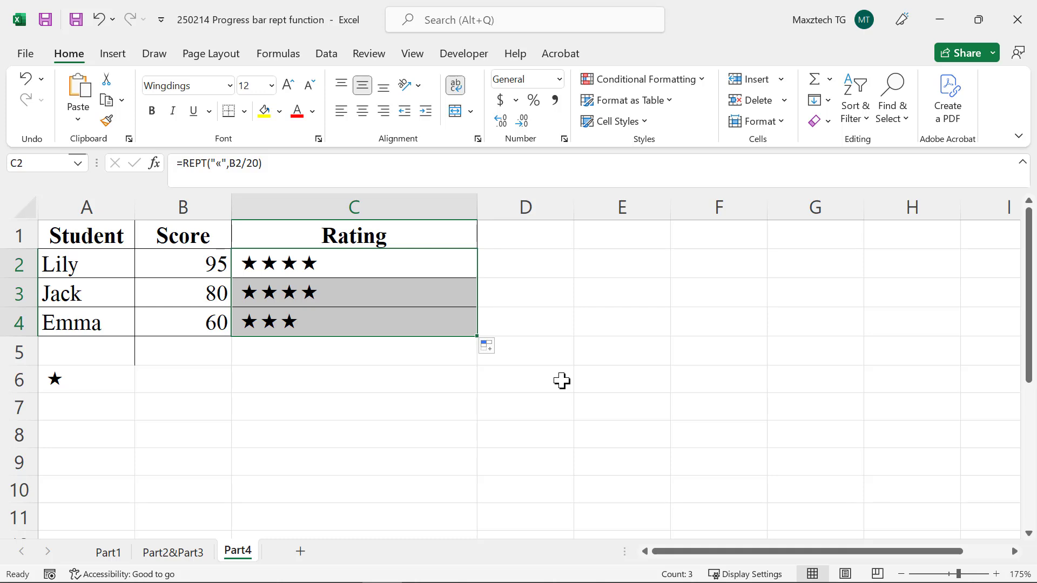
pyautogui.click(471, 427)
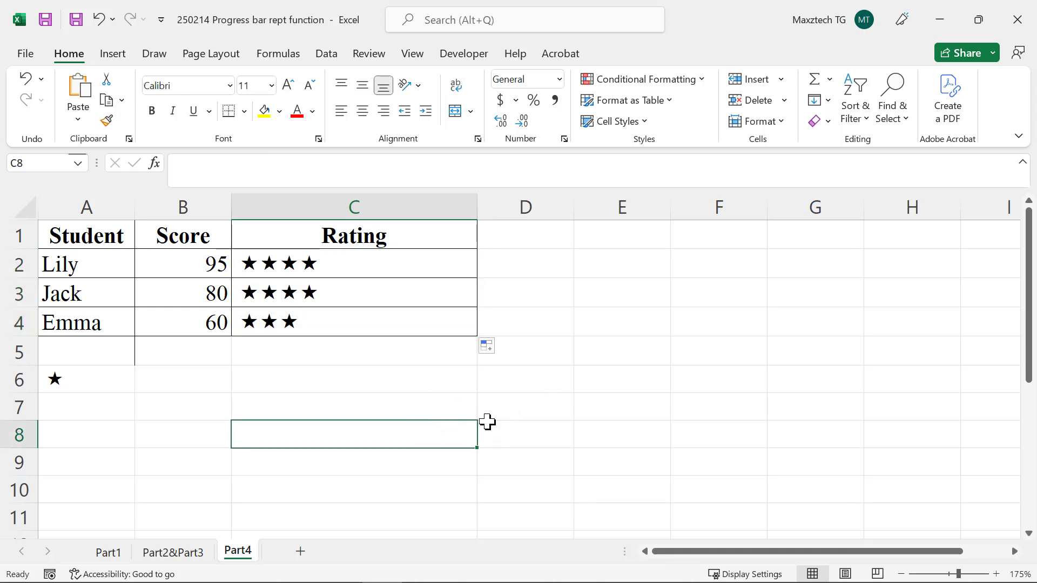